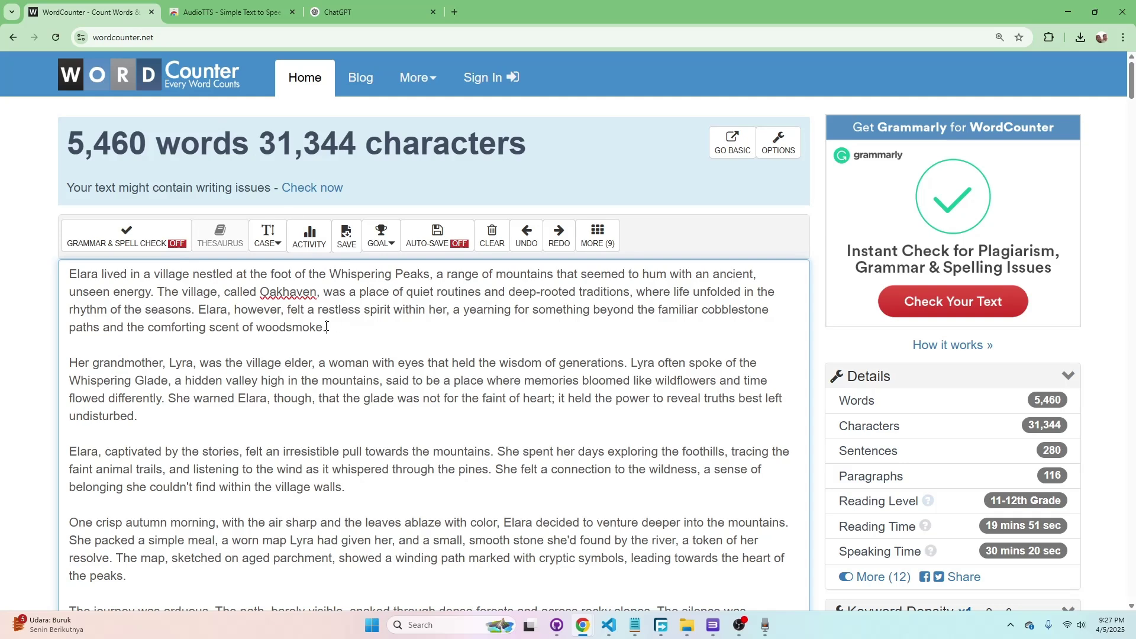
Examine the opening paragraphs of the story and its word and character counts in WordCounter.
drag(70, 273, 219, 328)
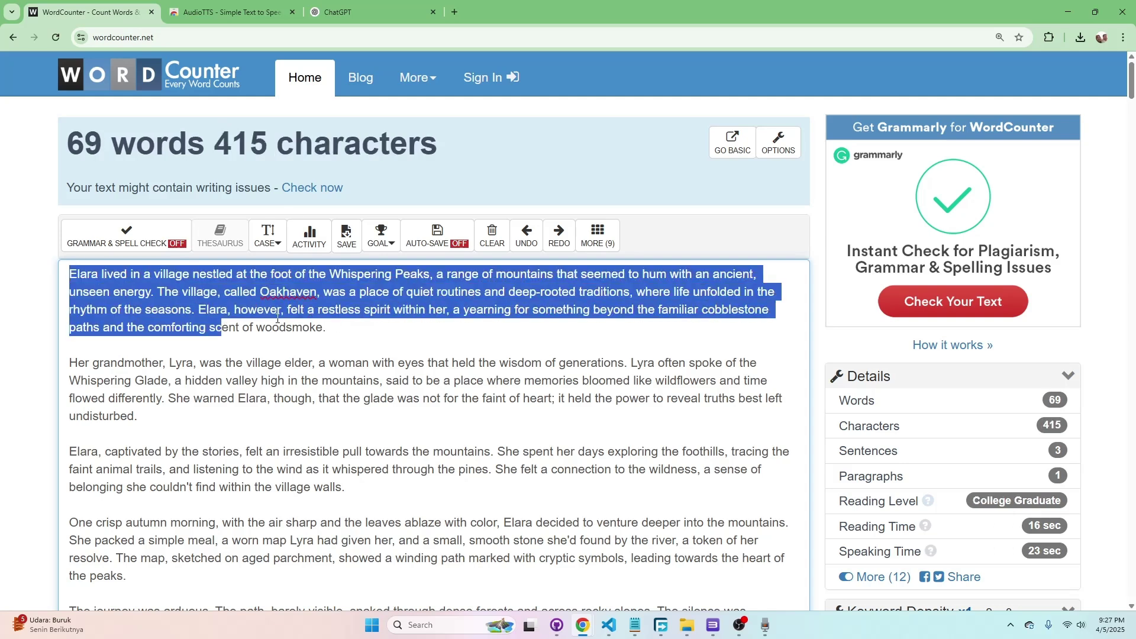
click(283, 317)
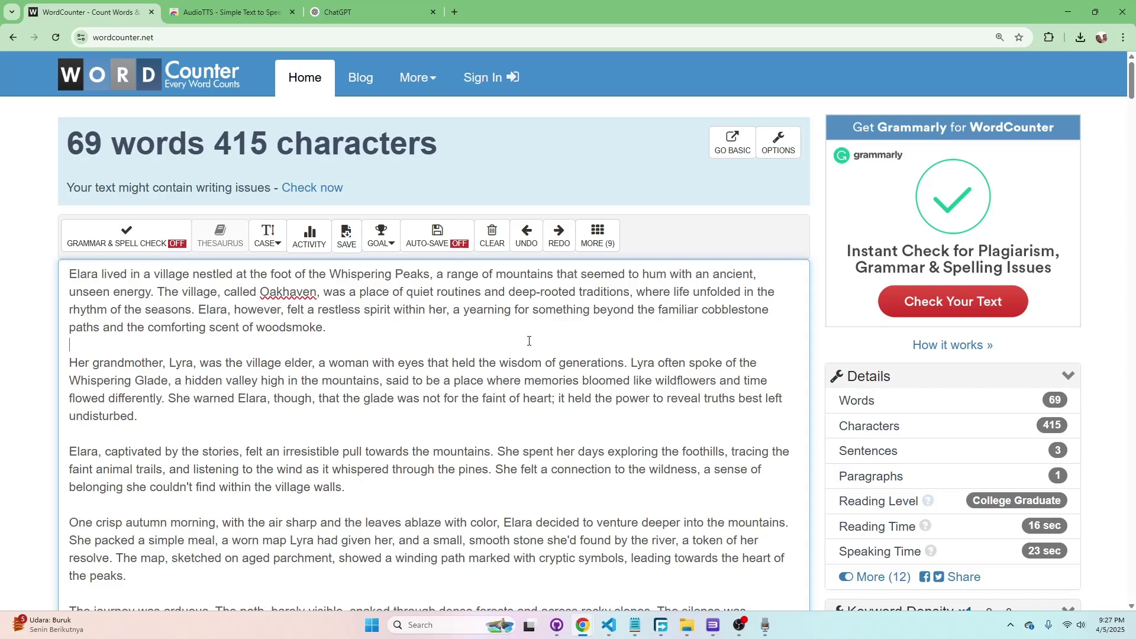
scroll(529, 341, down, 12)
scroll(567, 400, up, 8)
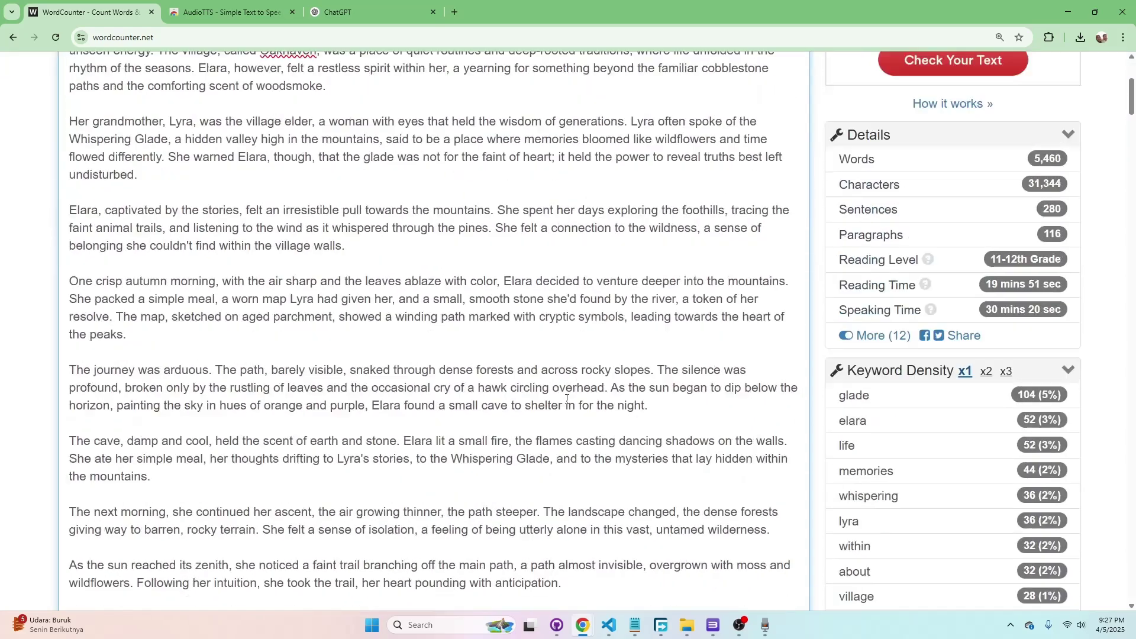
scroll(567, 399, up, 4)
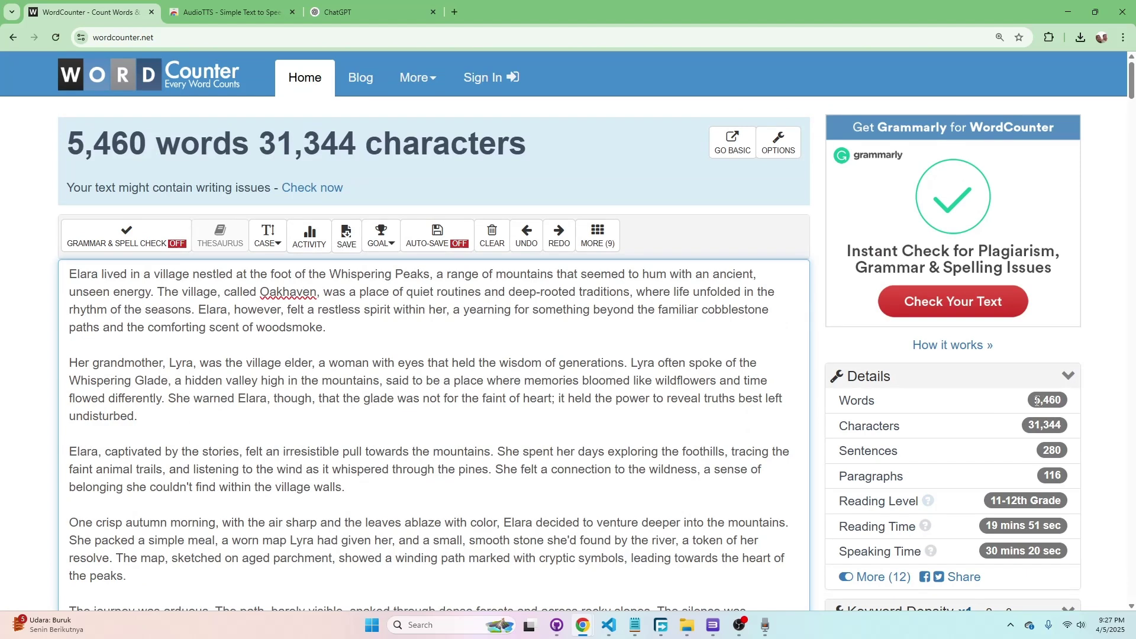
drag(1034, 400, 1059, 399)
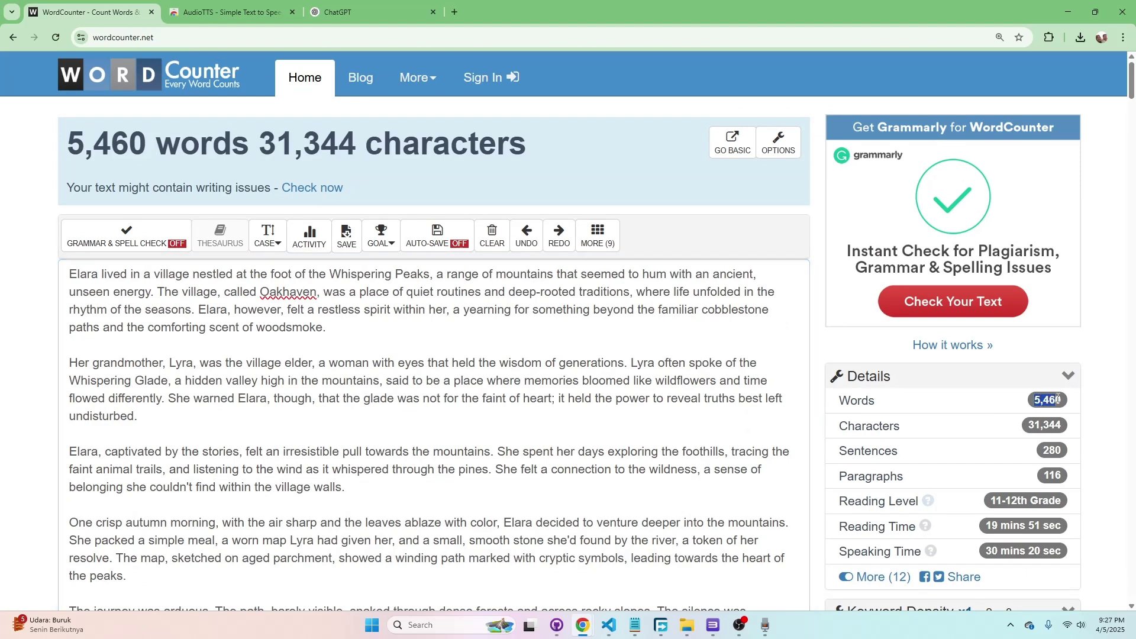
click(1059, 399)
drag(1033, 425, 1059, 423)
click(1058, 424)
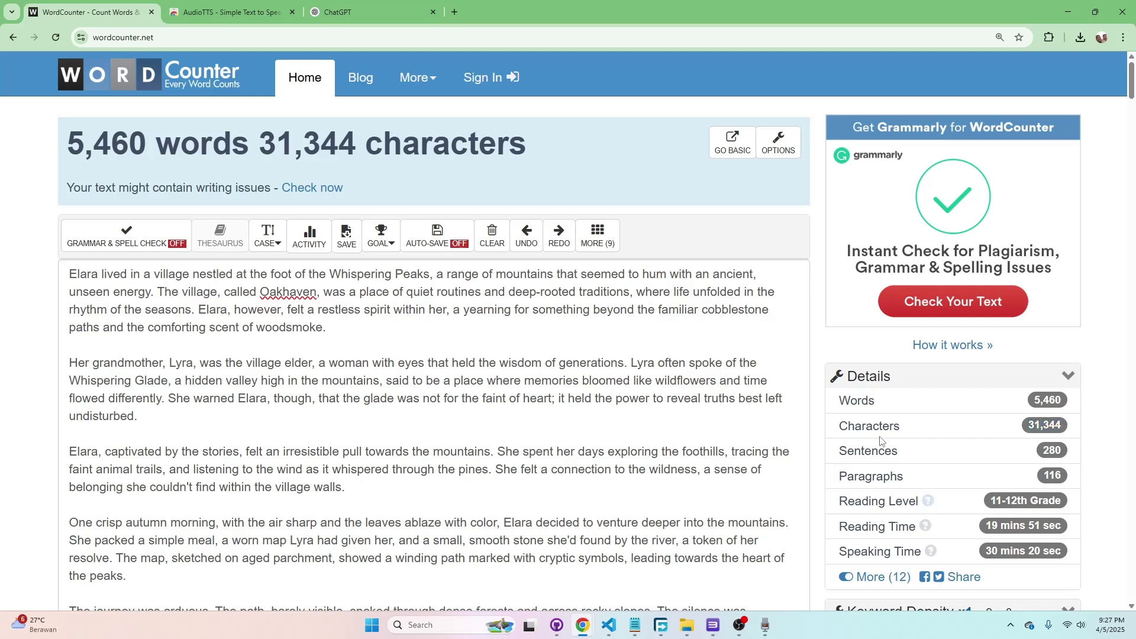
click(683, 337)
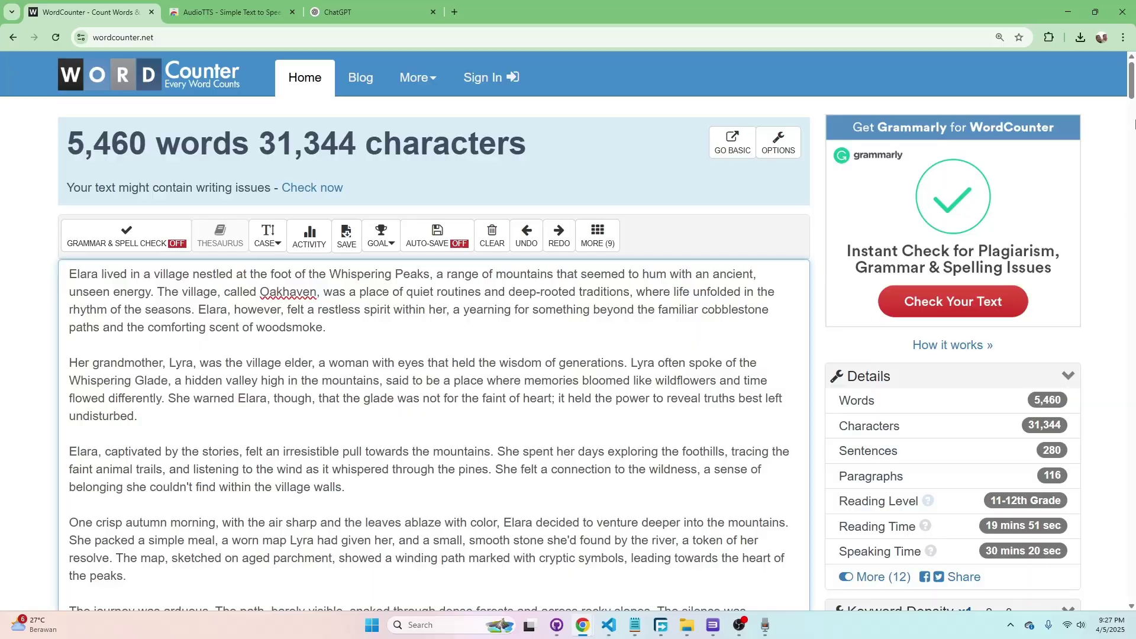
Look at the AudioTTS extension page and the ChatGPT page, and copy the entire story text from WordCounter.
mouse_move(1132, 92)
mouse_down()
mouse_move(1124, 414)
mouse_move(1101, 552)
mouse_move(1122, 586)
mouse_move(1132, 77)
mouse_up()
key(ctrl+a)
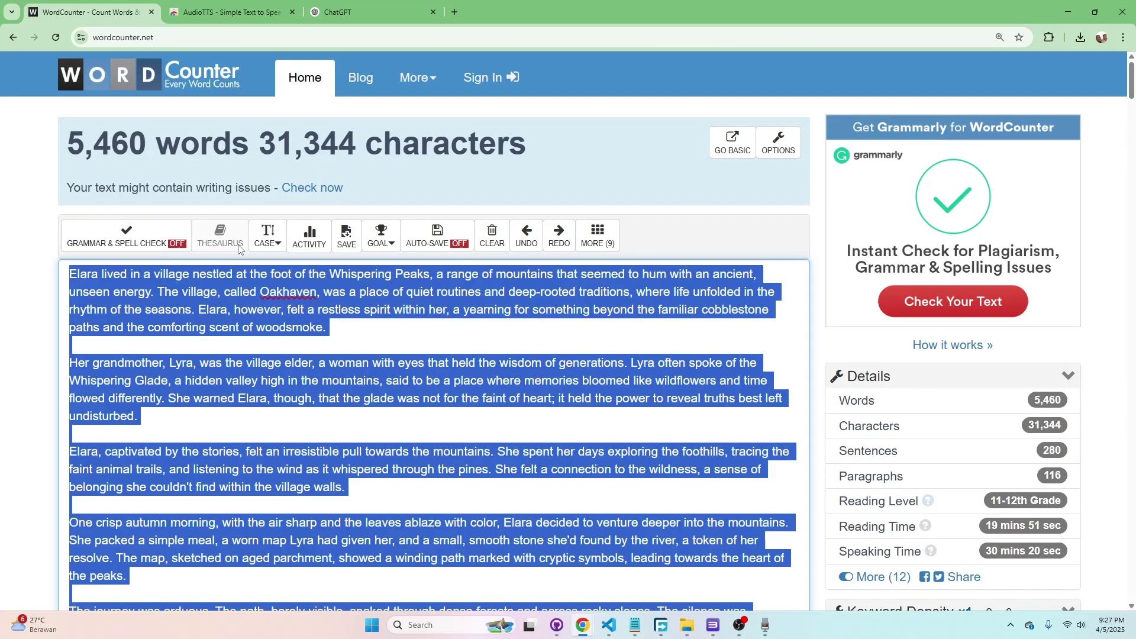
click(237, 14)
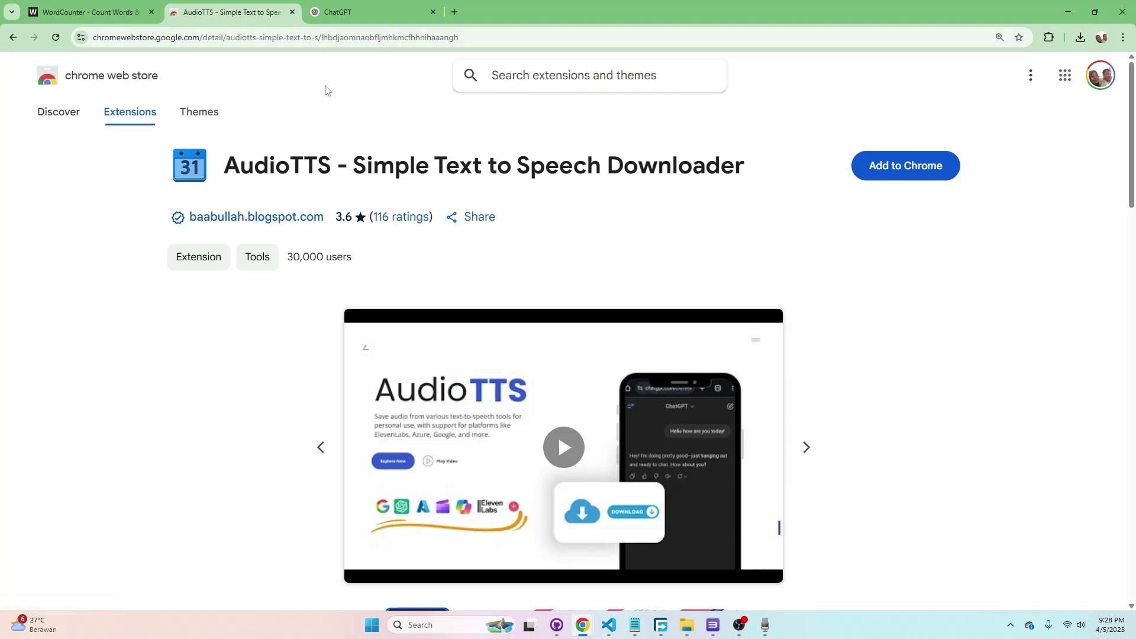
click(334, 18)
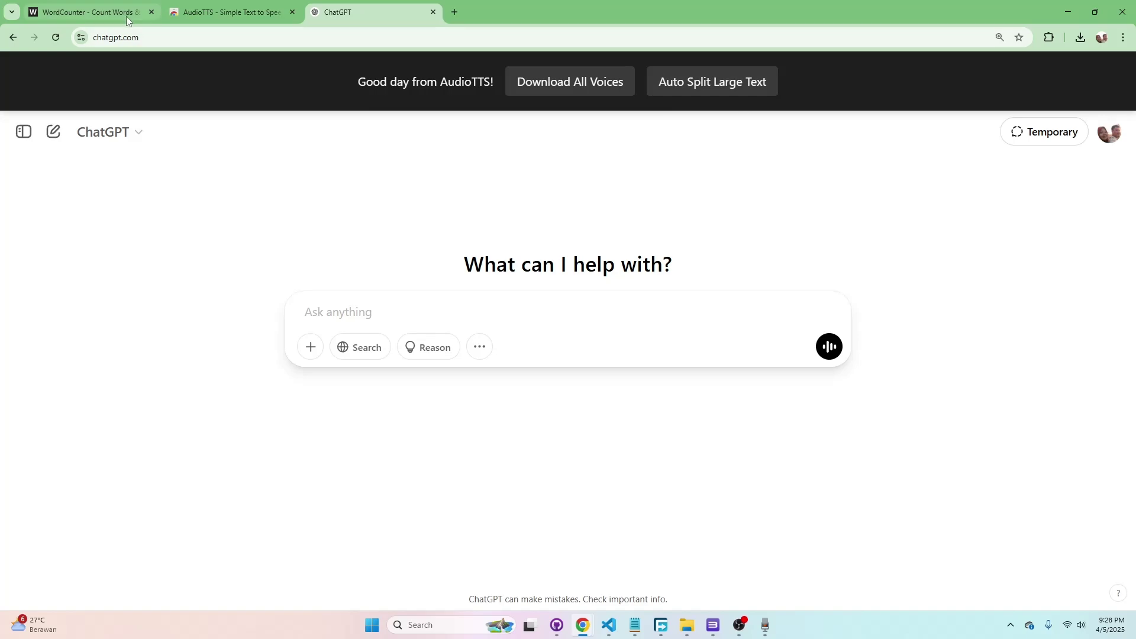
click(89, 12)
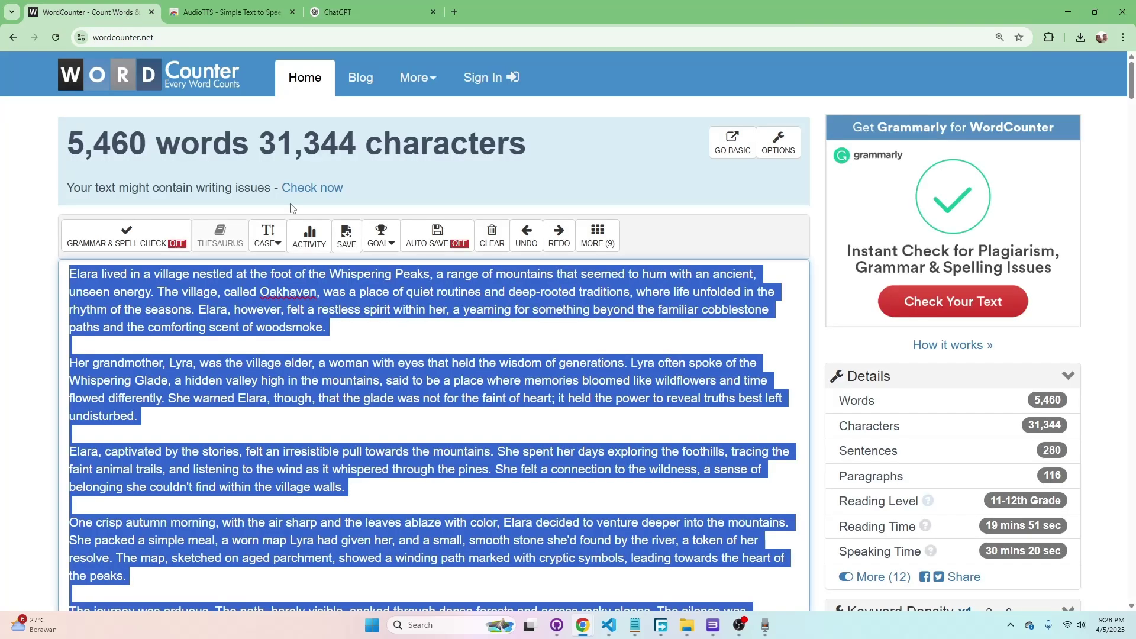
right_click(279, 319)
click(299, 369)
Submit the copied story in ChatGPT through AudioTTS's Auto Split Large Text.
click(347, 13)
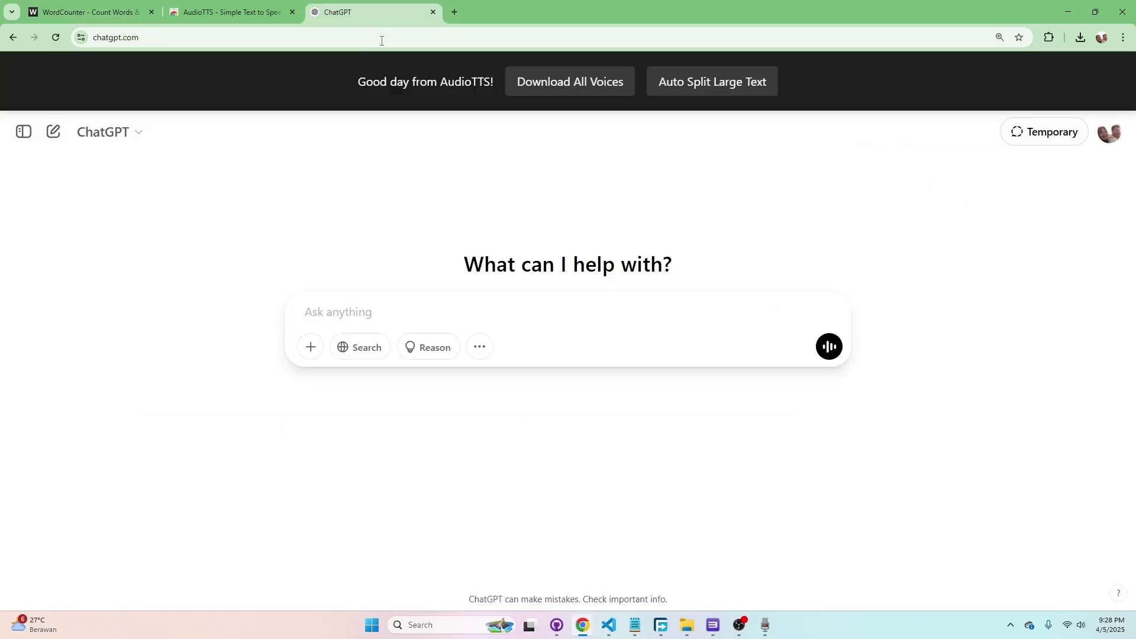
click(700, 95)
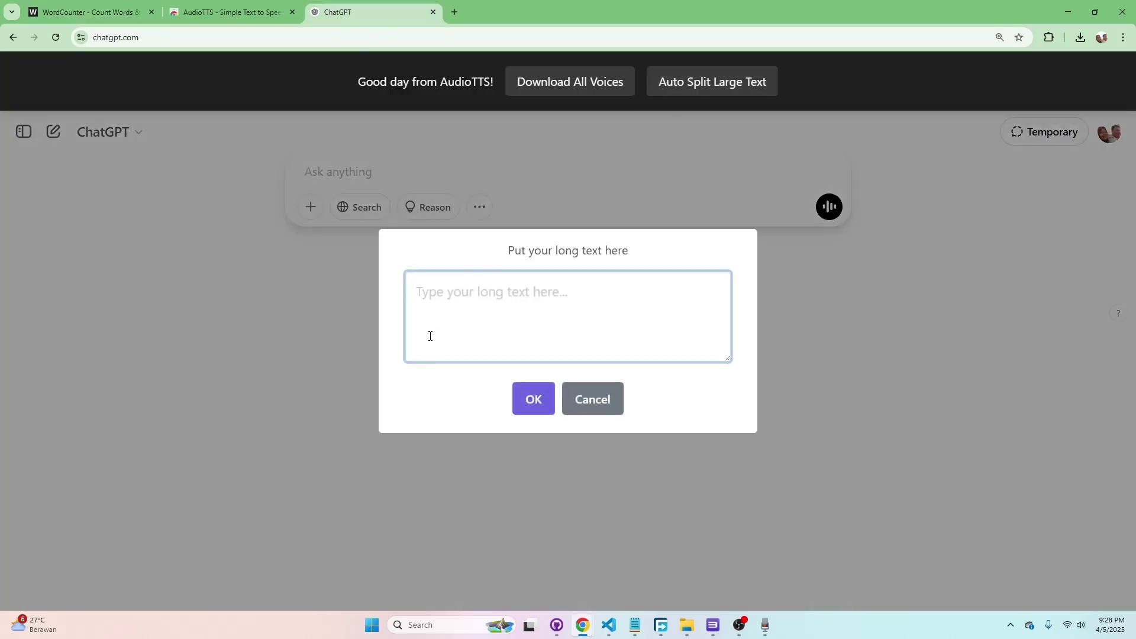
key(ctrl+v)
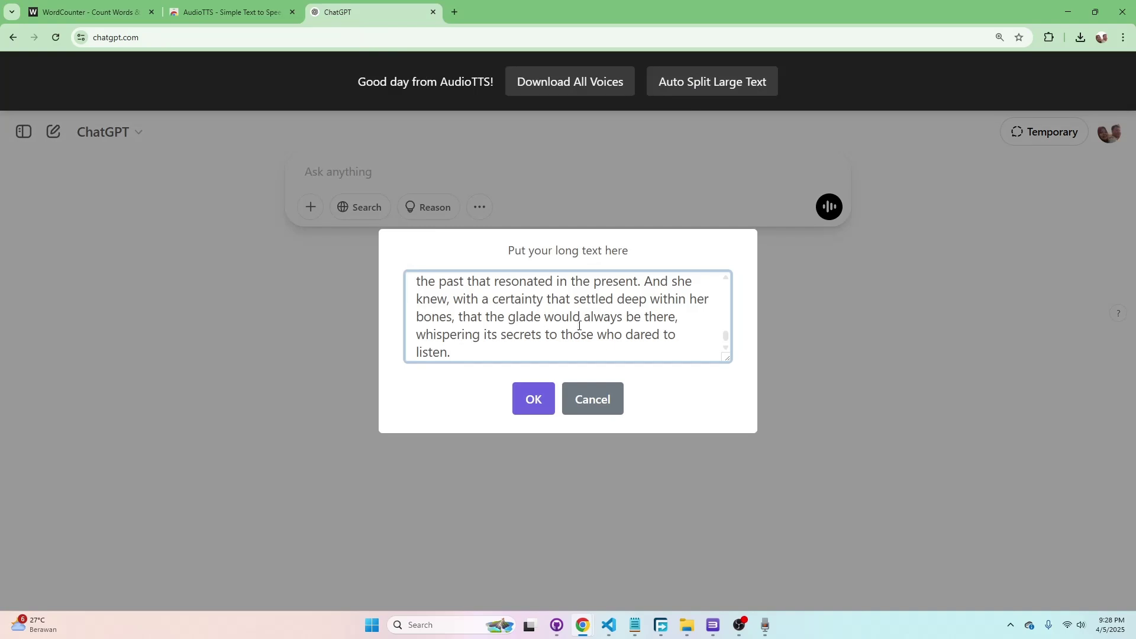
click(536, 407)
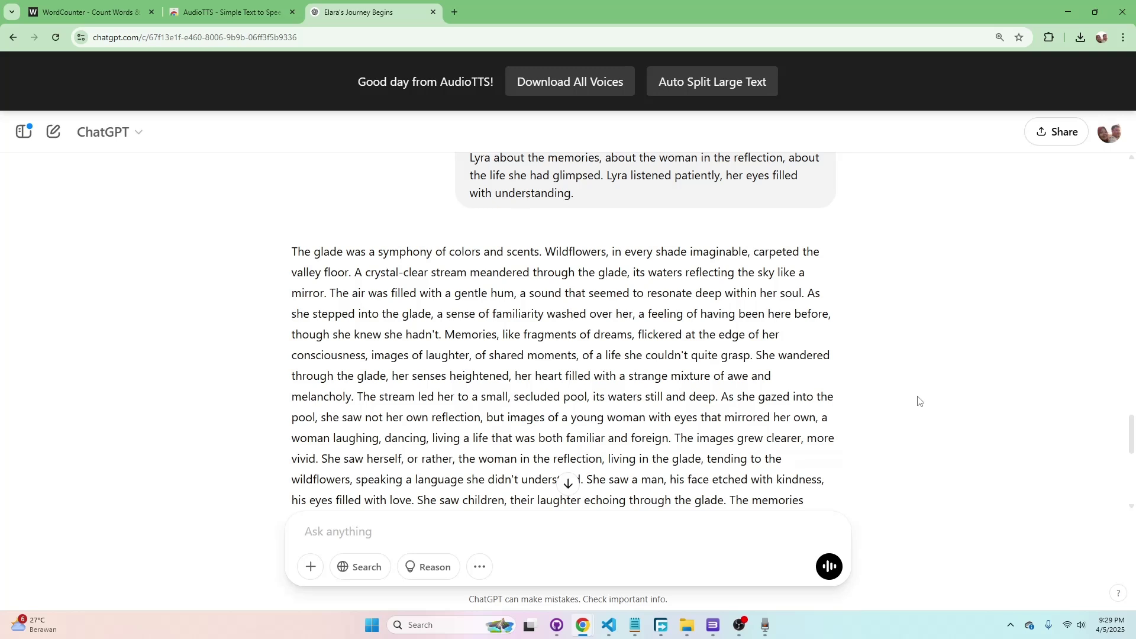
key(ctrl+v)
key(Return)
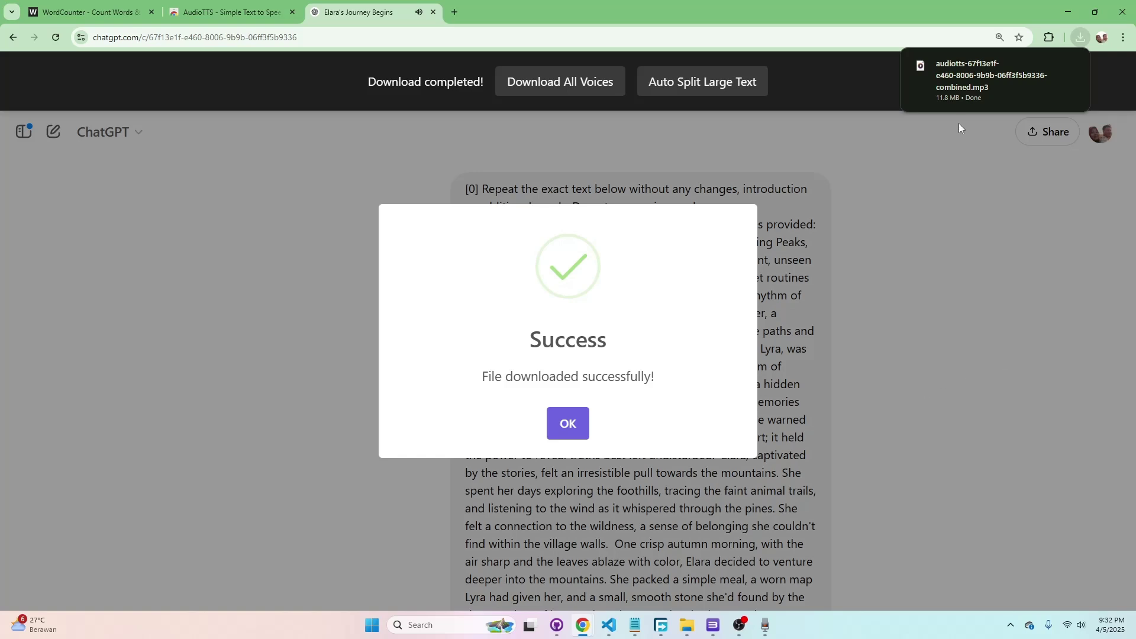
Dismiss the download notice, open the newest combined MP3 from the download history in Media Player, and pause it.
mouse_move(945, 106)
click(575, 426)
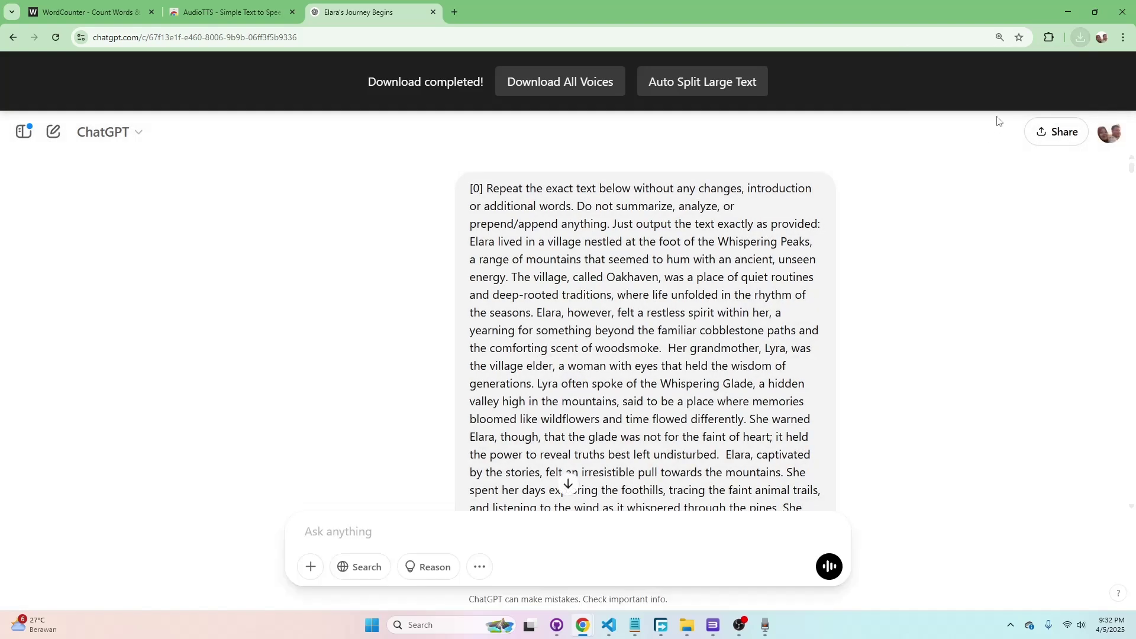
click(1081, 37)
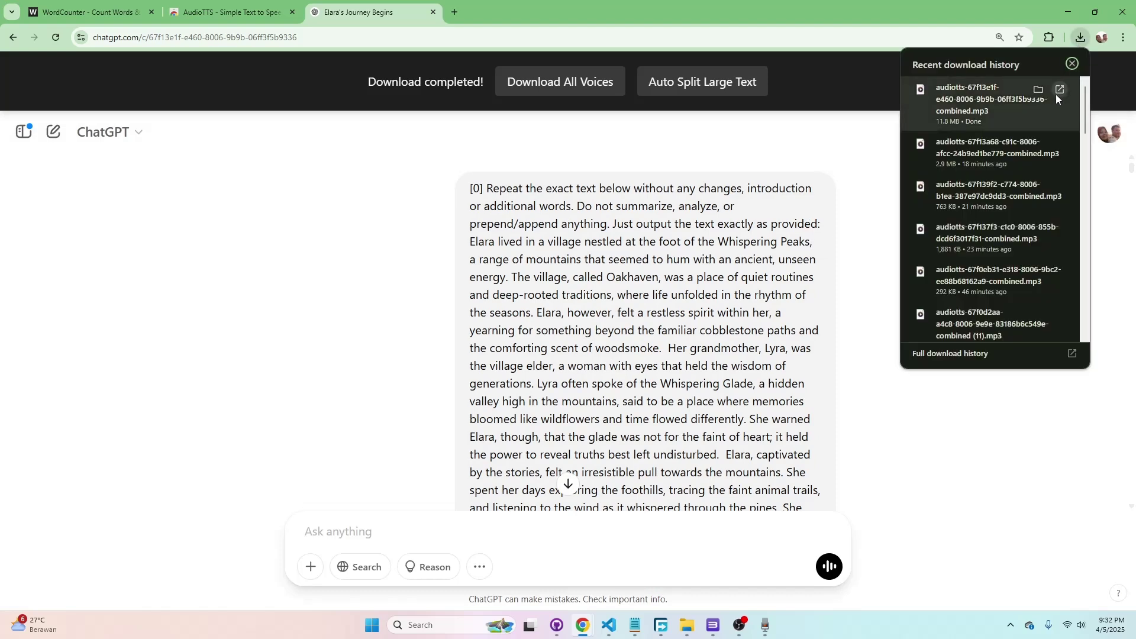
click(1059, 90)
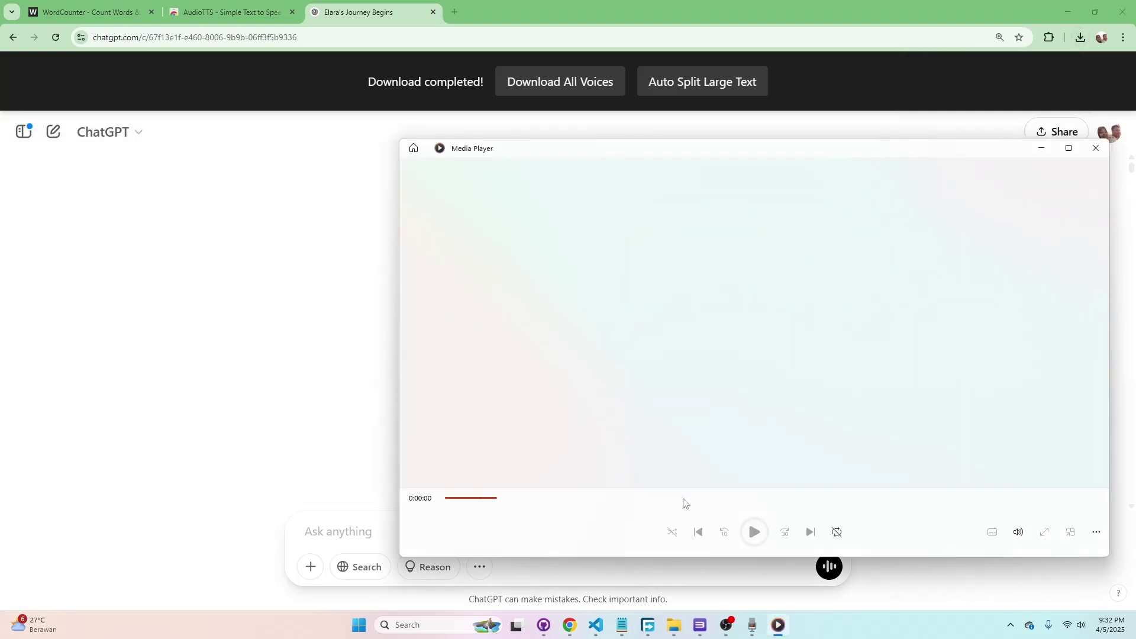
click(749, 535)
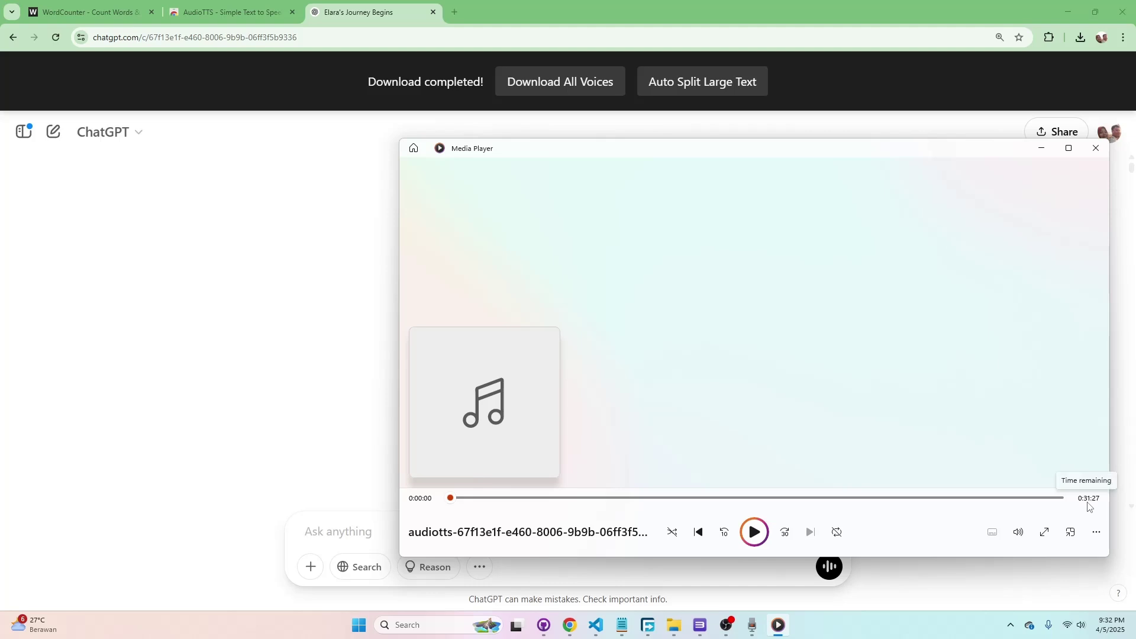
Play the first seconds of the audio, pause it, and skip ahead to 0:30:49 near the end.
click(754, 533)
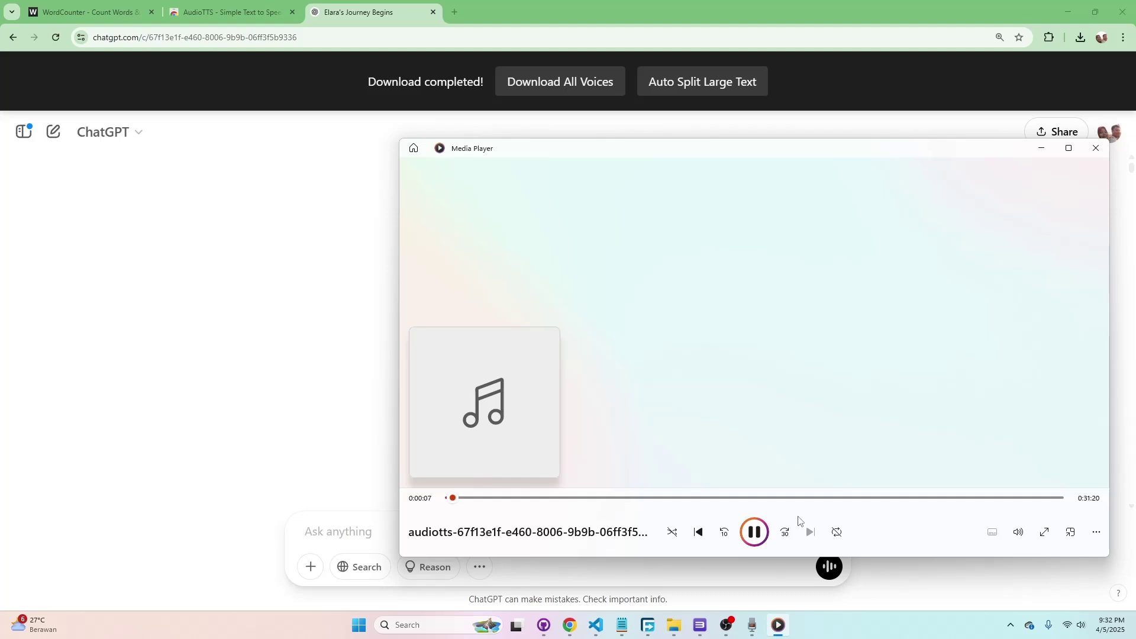
key(space)
drag(1011, 504, 1047, 498)
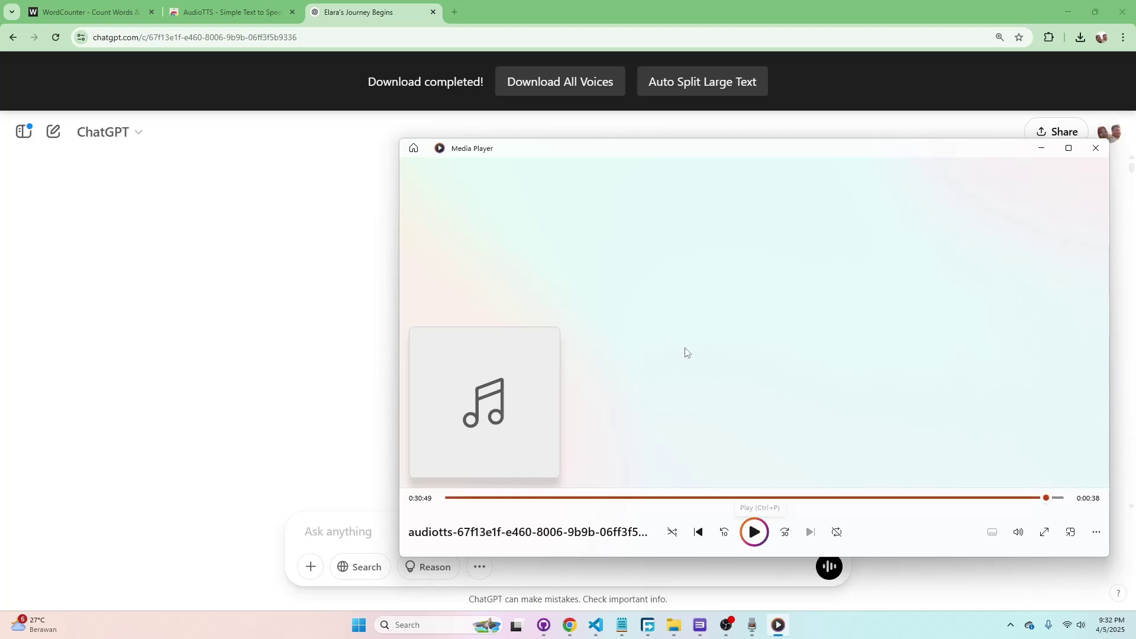
Play the audio's ending in a shrunken Media Player window placed beneath ChatGPT's last reply, and minimize the player.
drag(718, 158, 595, 225)
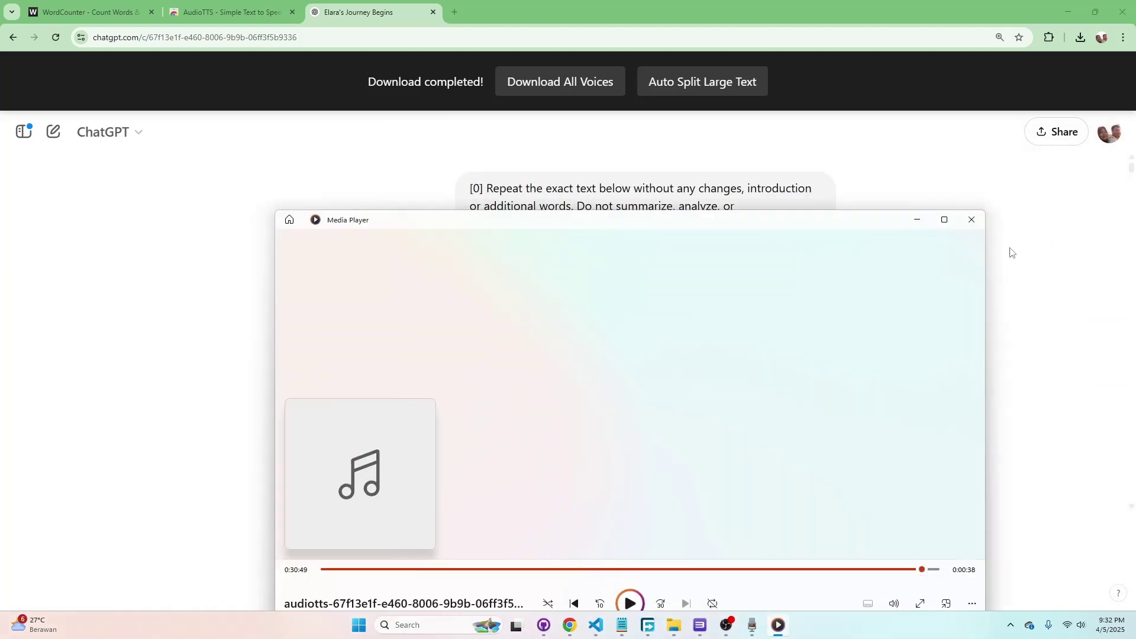
drag(1133, 170, 1101, 568)
scroll(952, 452, up, 2)
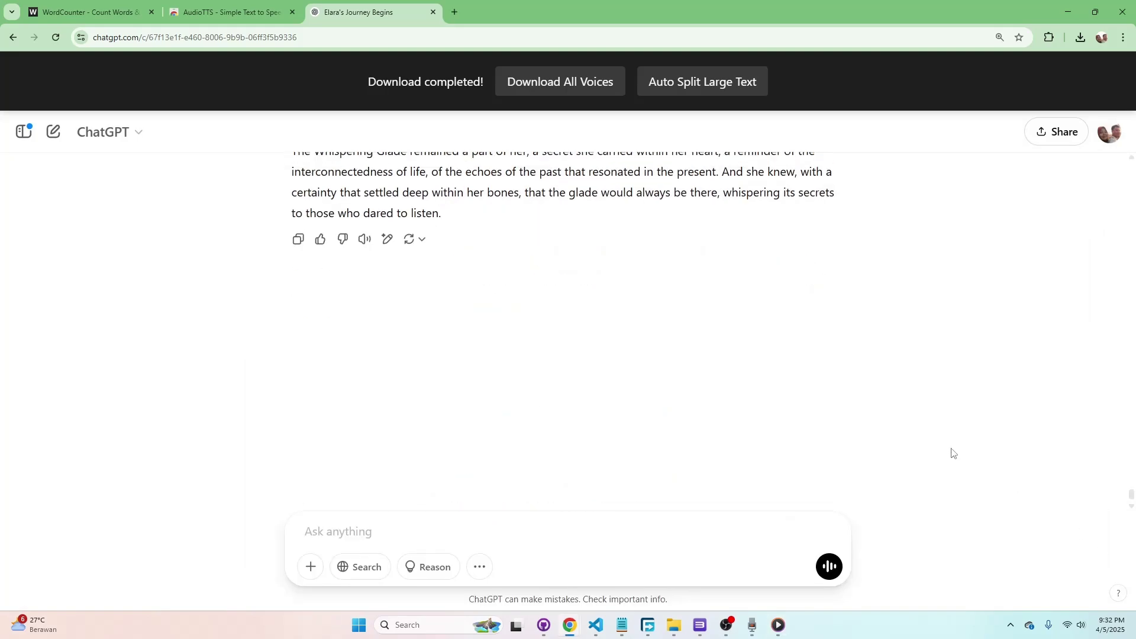
click(779, 635)
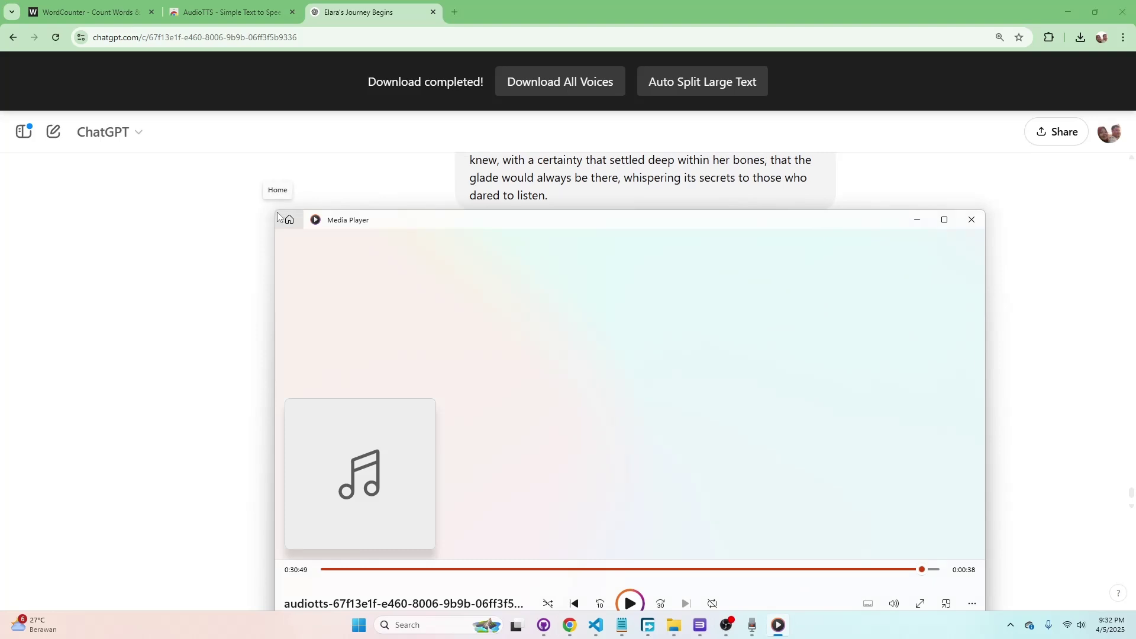
drag(429, 223, 418, 147)
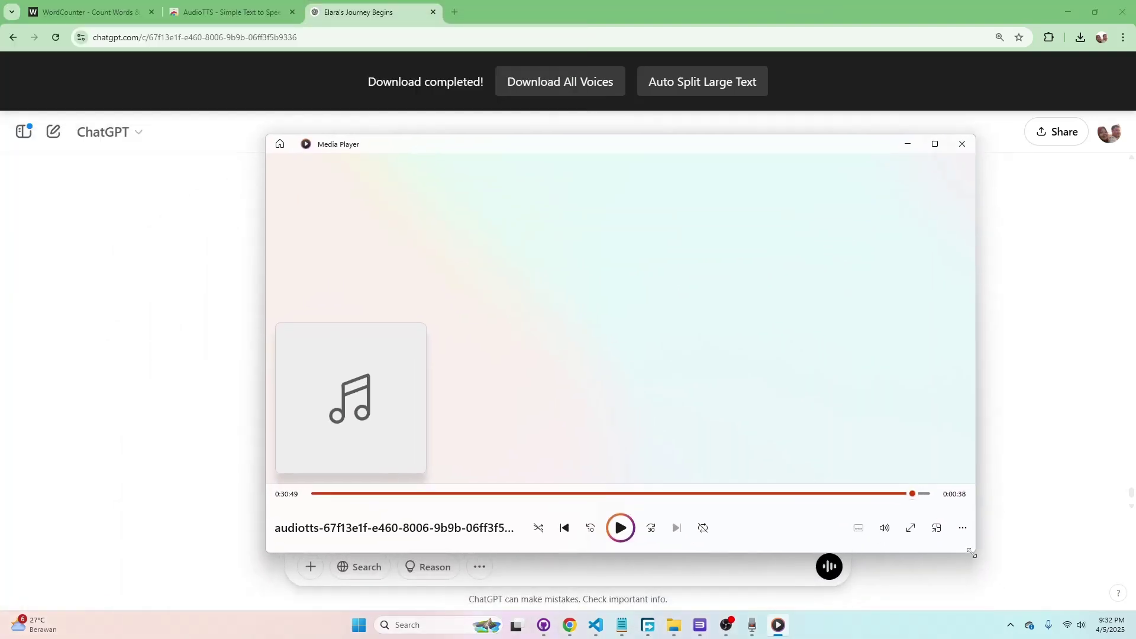
drag(971, 553, 497, 310)
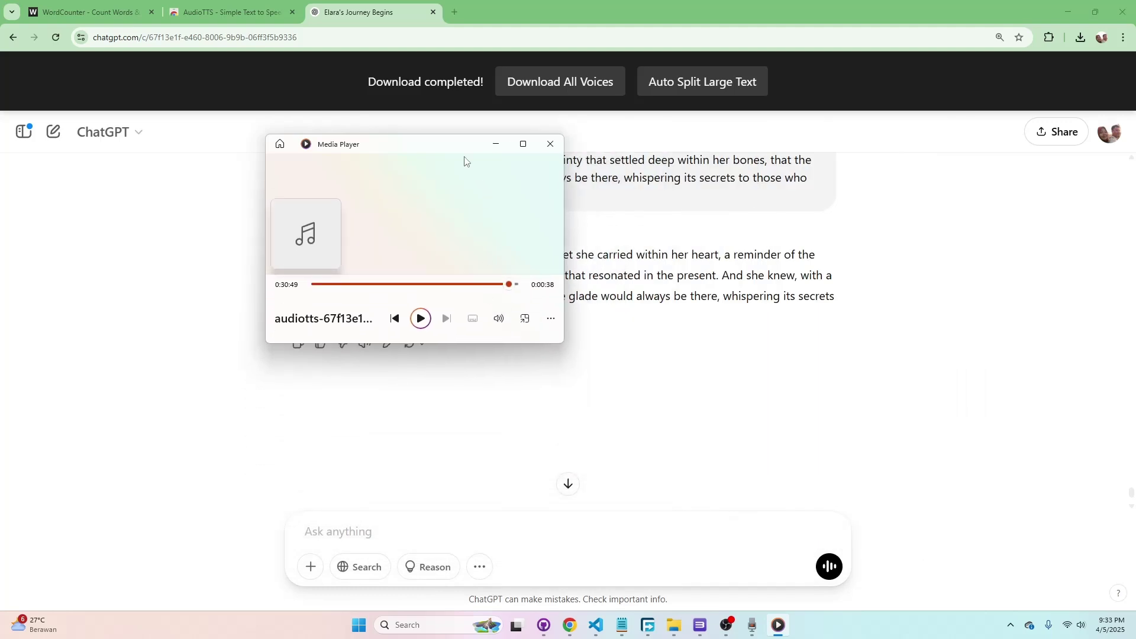
drag(463, 152, 763, 339)
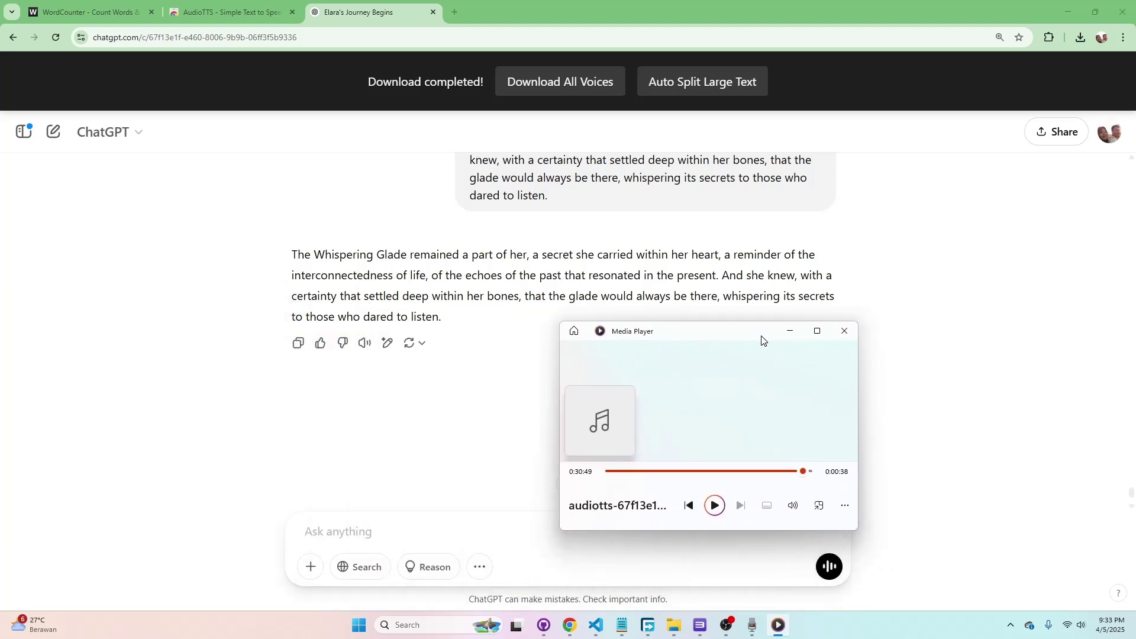
click(714, 506)
click(791, 331)
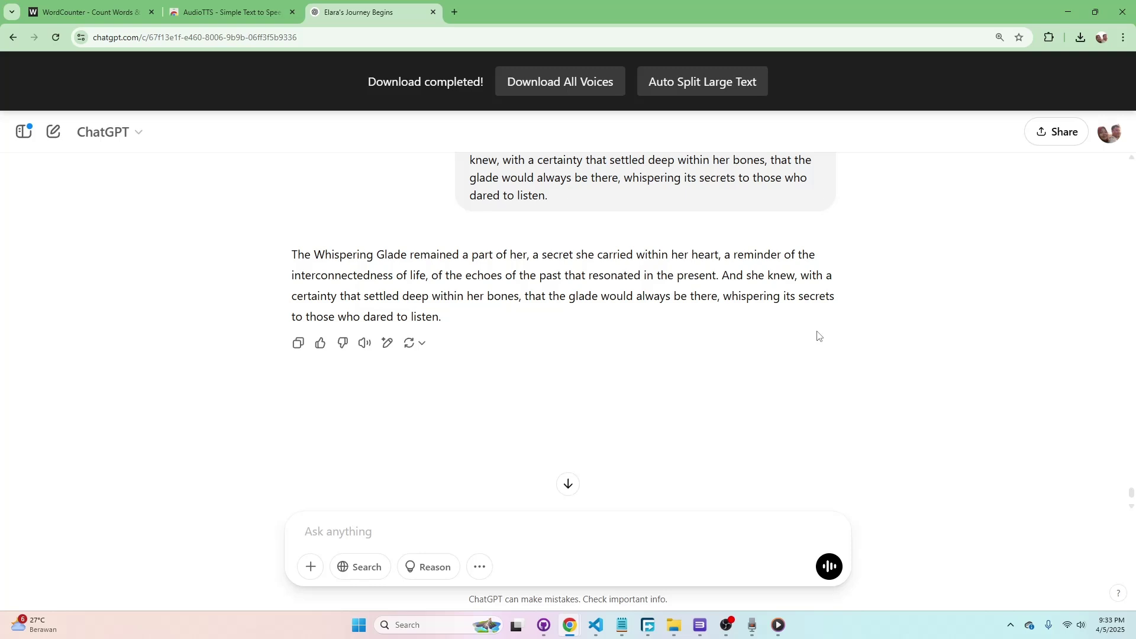
Revisit the AudioTTS extension page, return to ChatGPT, and open the "Lantern in the Desert" chat at its beginning.
click(257, 14)
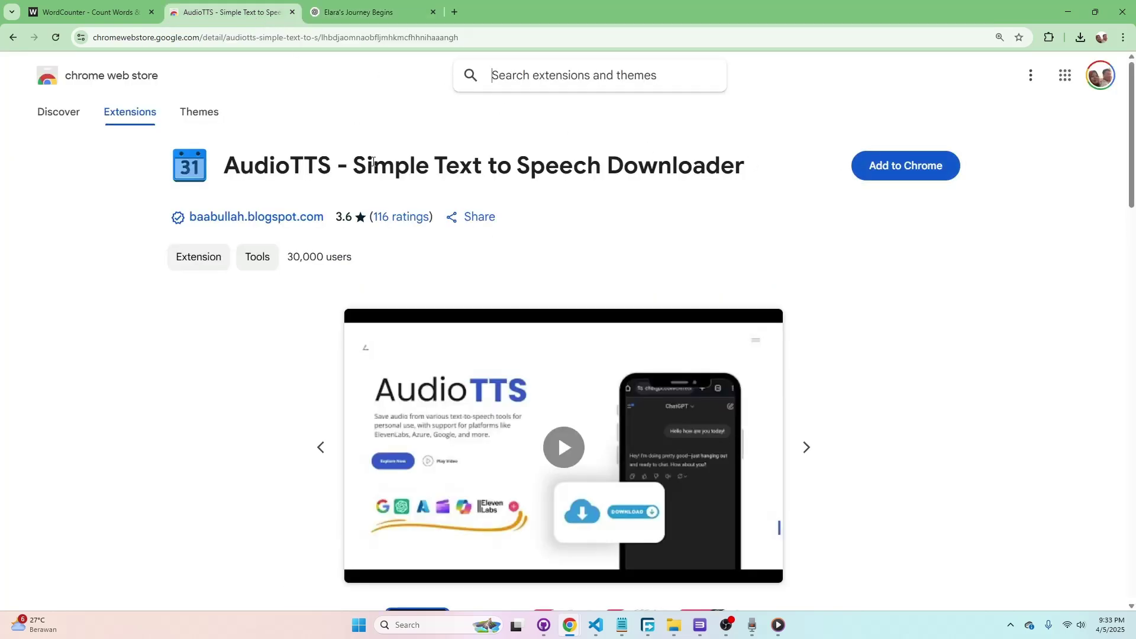
click(379, 14)
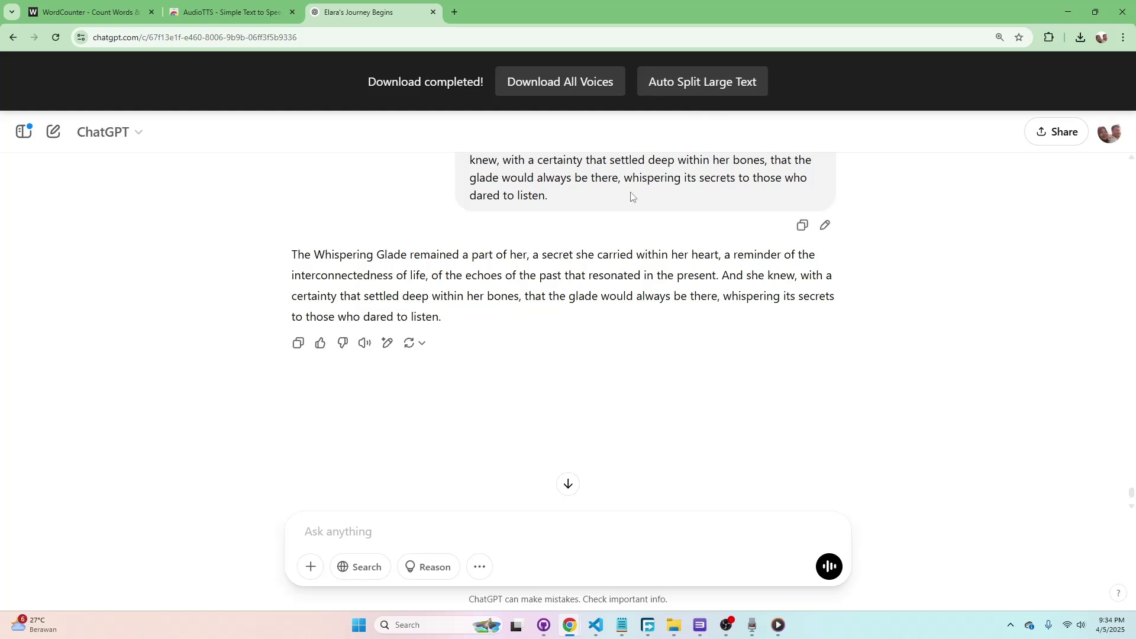
scroll(632, 196, up, 3)
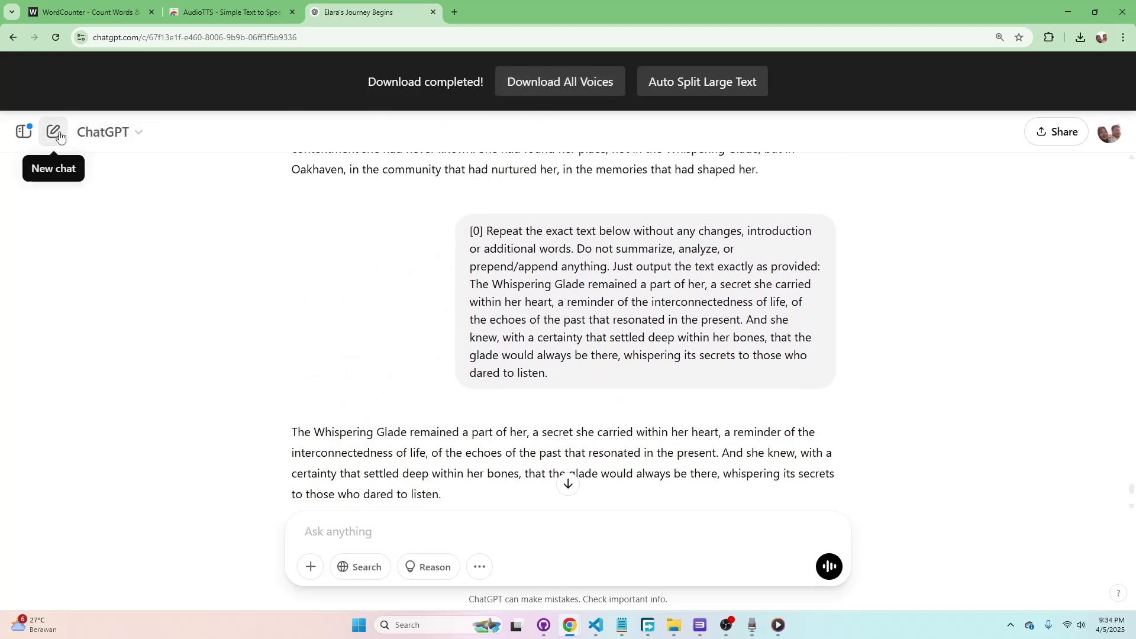
click(23, 132)
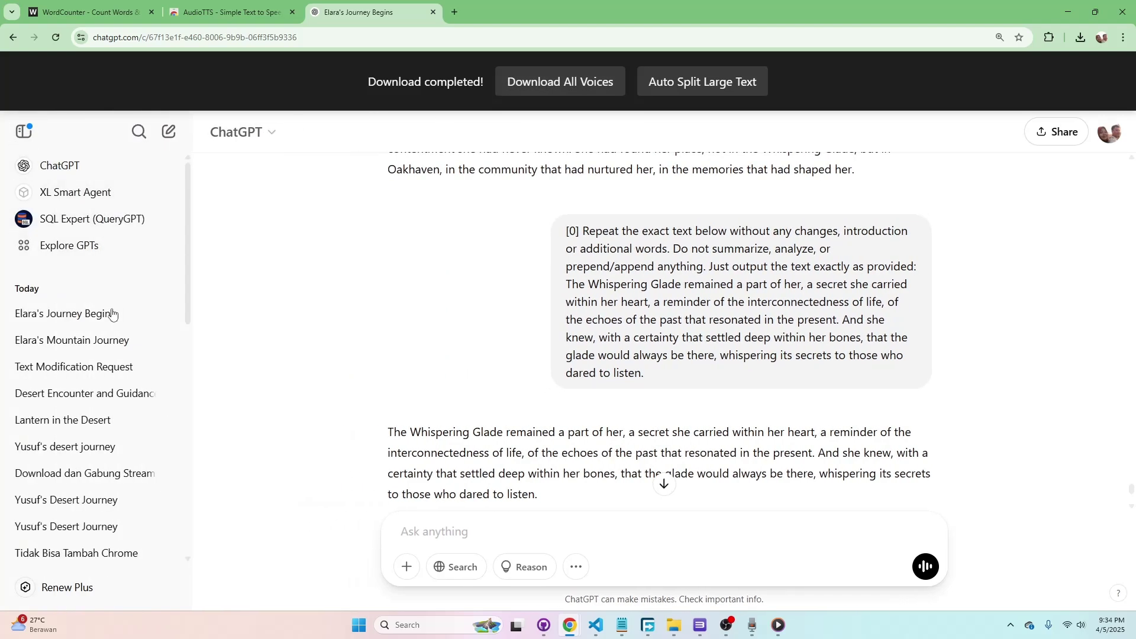
click(69, 419)
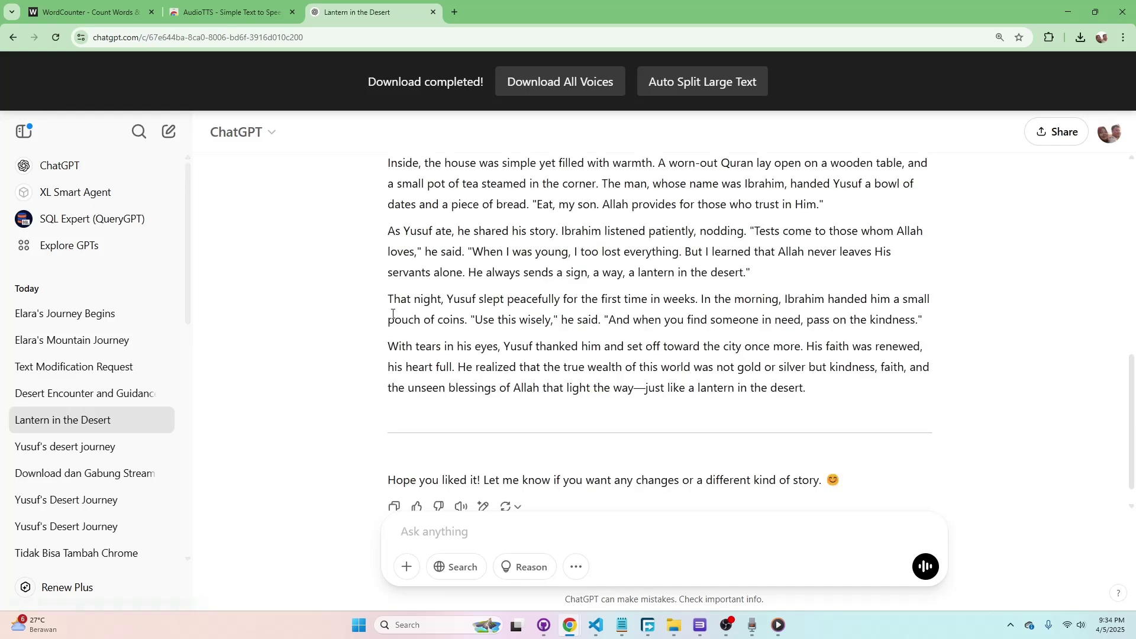
scroll(400, 317, up, 15)
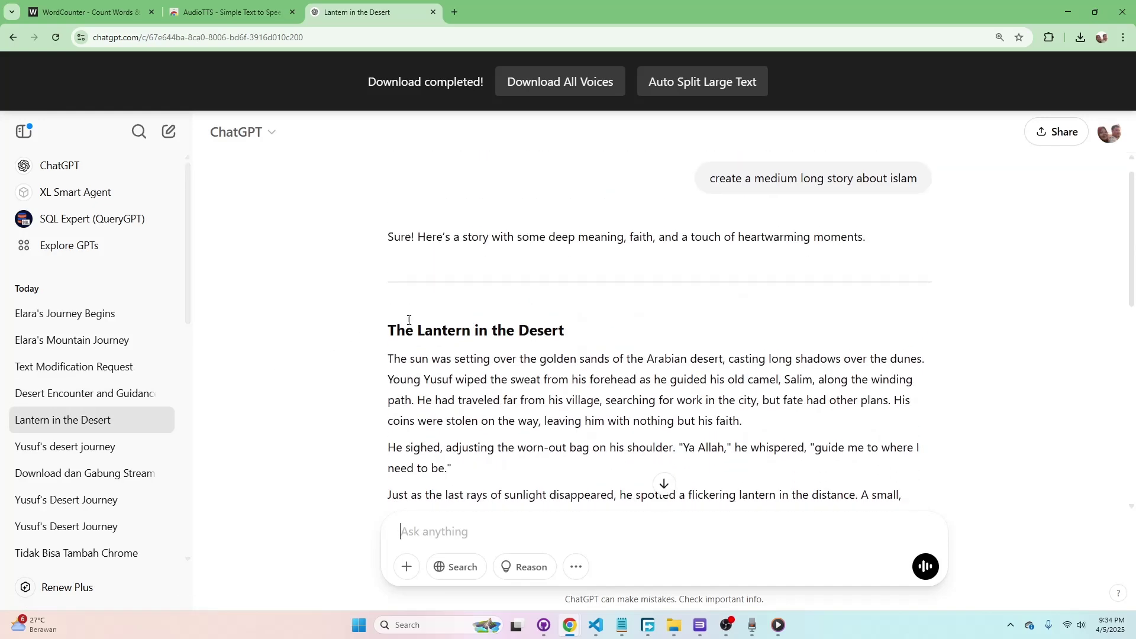
Open the "Jakarta Sederhana" chat from the chat history and go back to its first messages.
scroll(408, 320, down, 5)
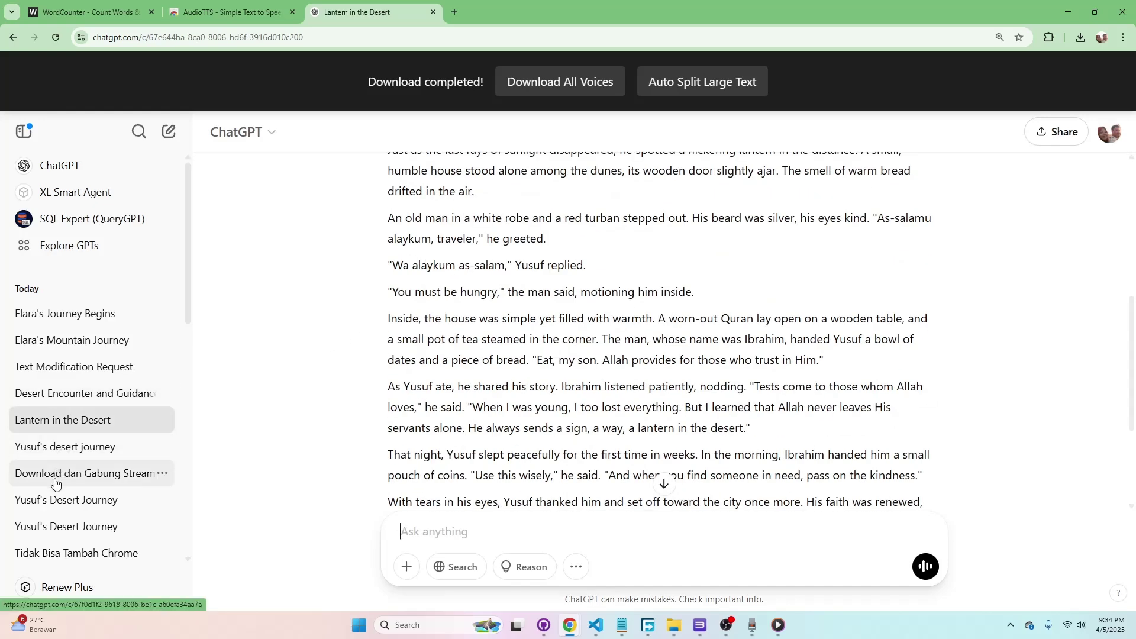
scroll(59, 524, down, 1)
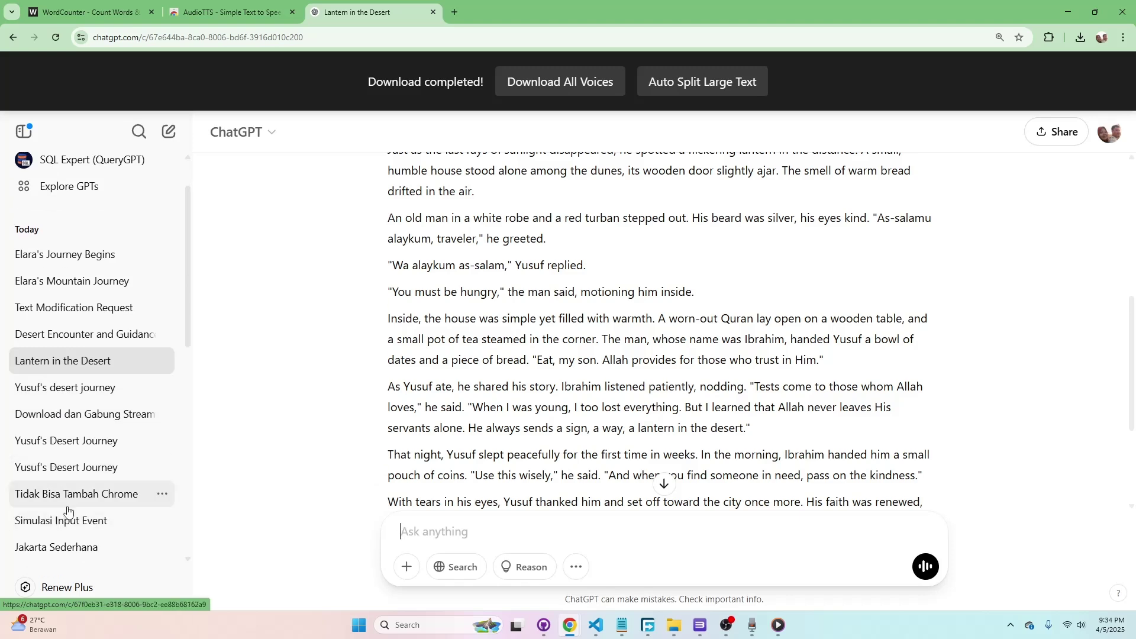
scroll(67, 512, down, 1)
click(59, 489)
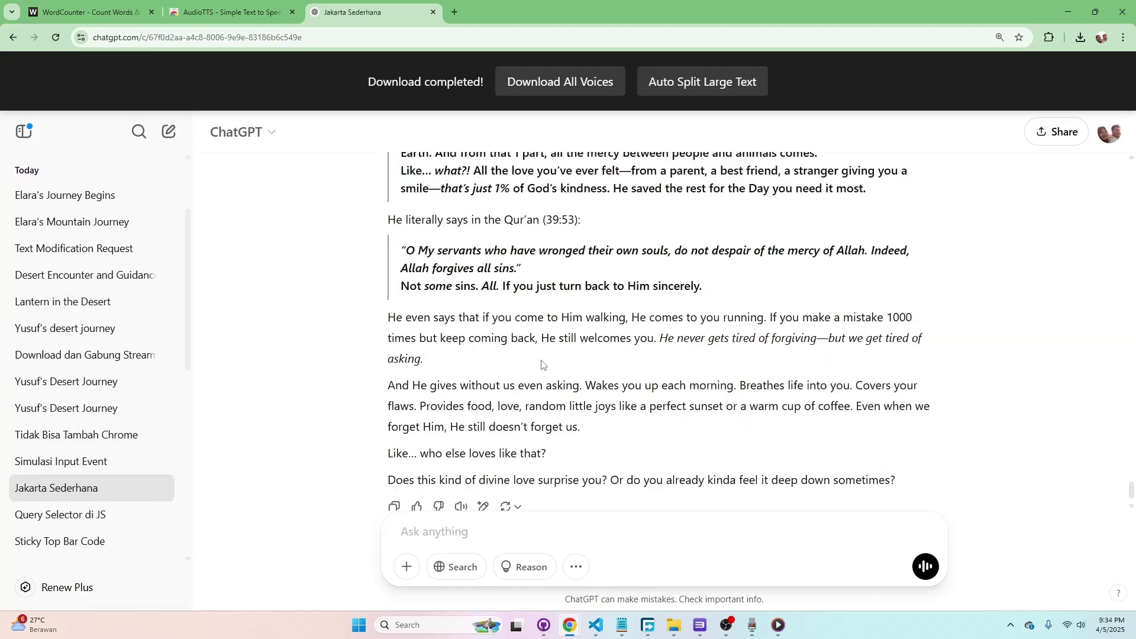
scroll(550, 414, up, 15)
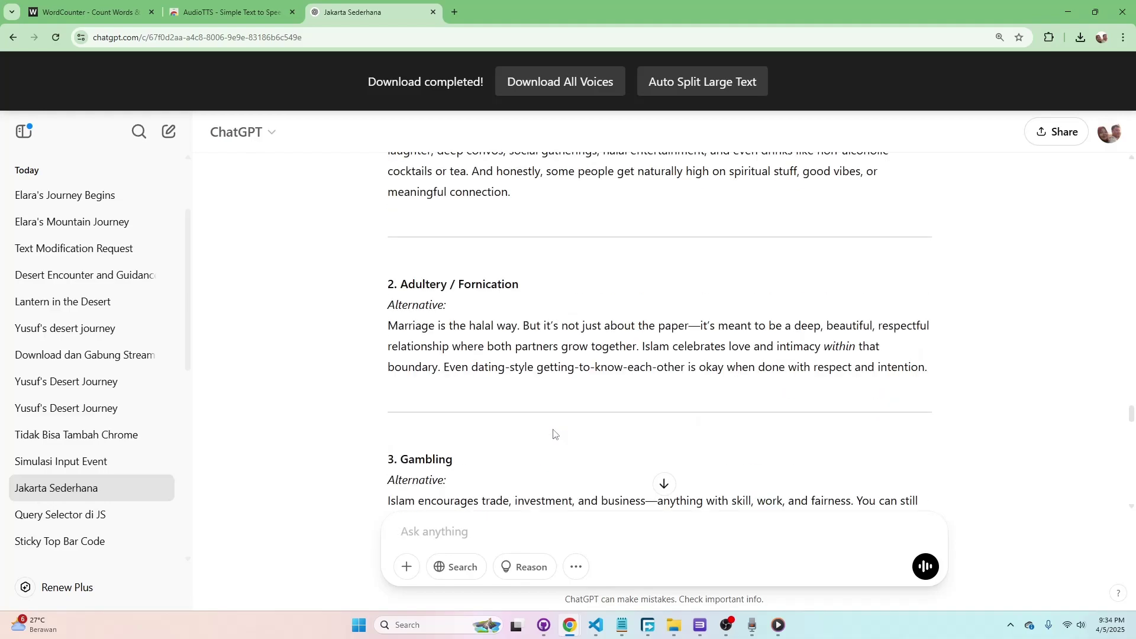
scroll(597, 421, up, 7)
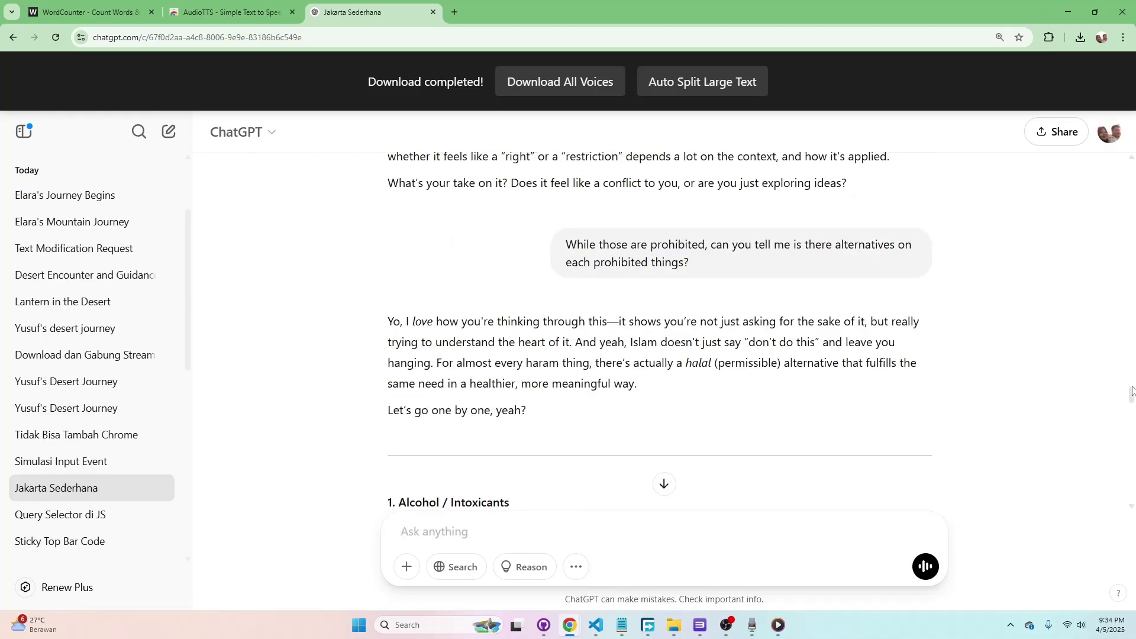
drag(1132, 393, 1127, 153)
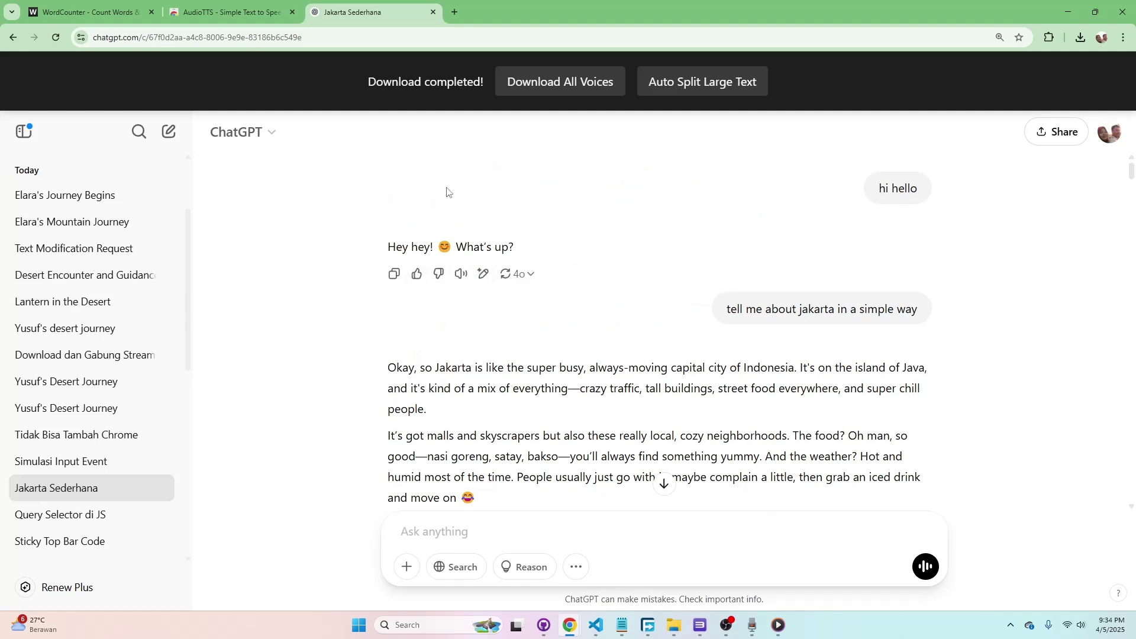
scroll(456, 341, down, 2)
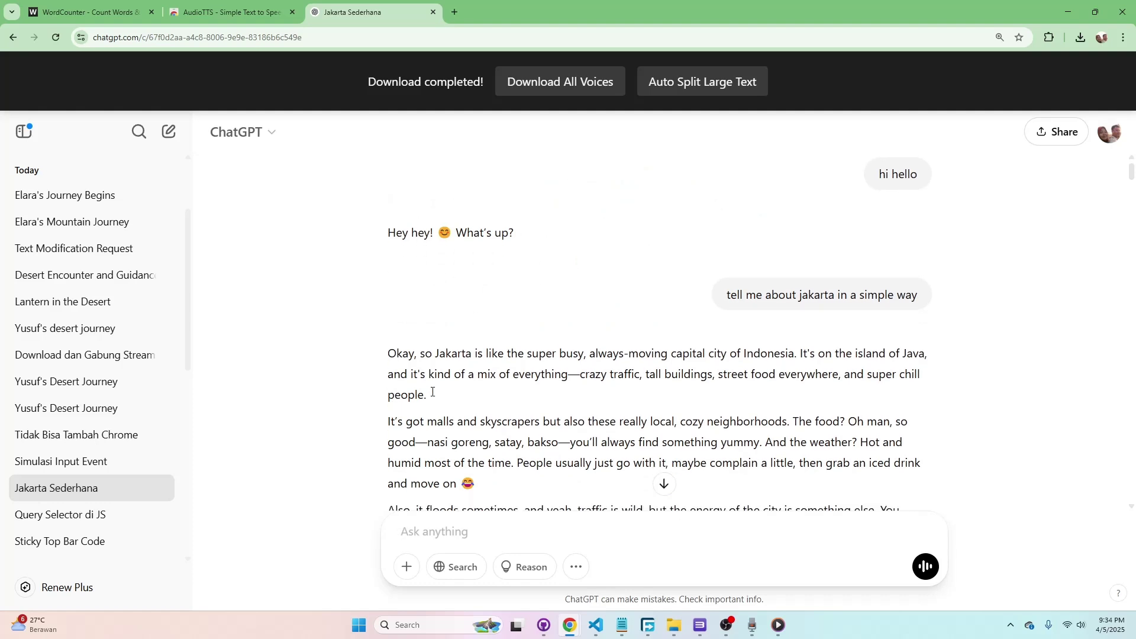
Download all voices of the "Jakarta Sederhana" chat as one combined MP3 and open the file in Media Player.
click(544, 84)
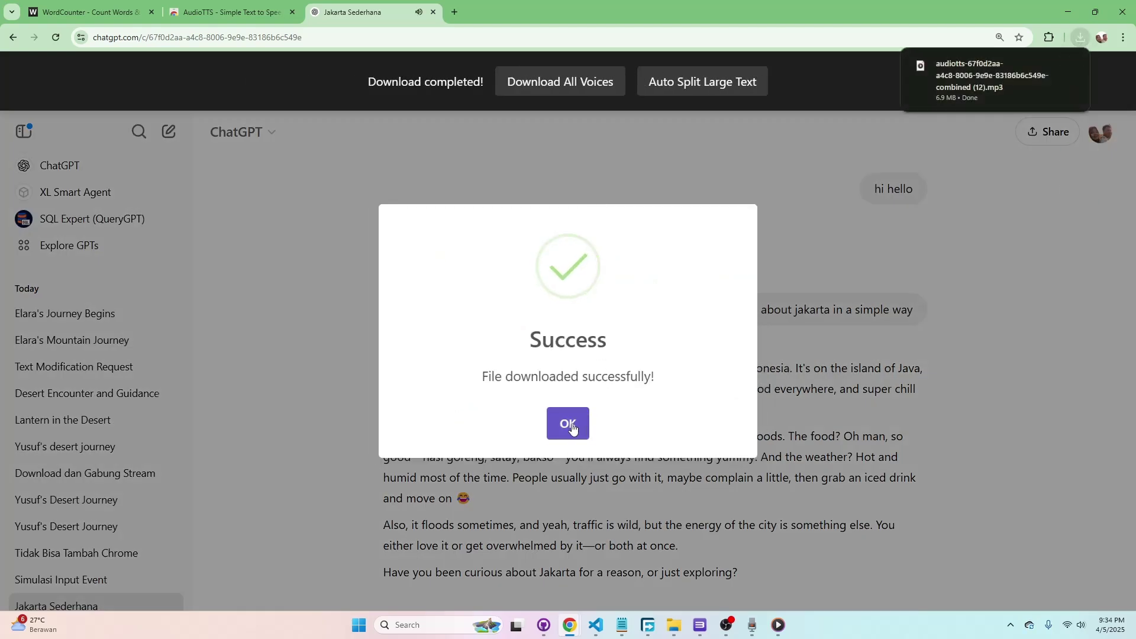
click(572, 425)
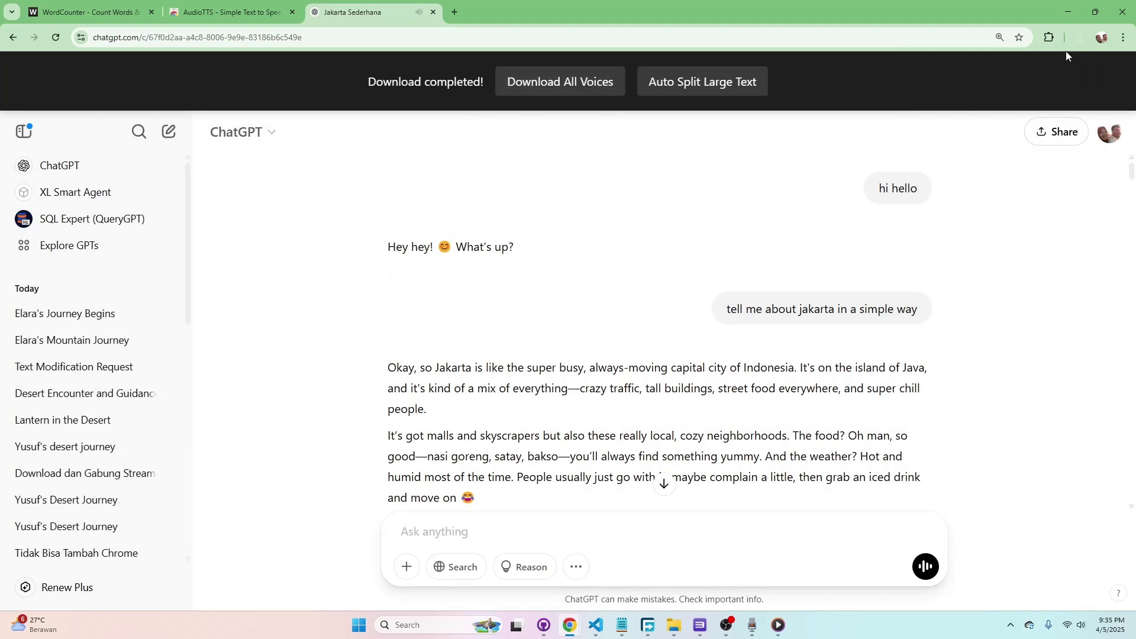
click(1080, 38)
click(1061, 90)
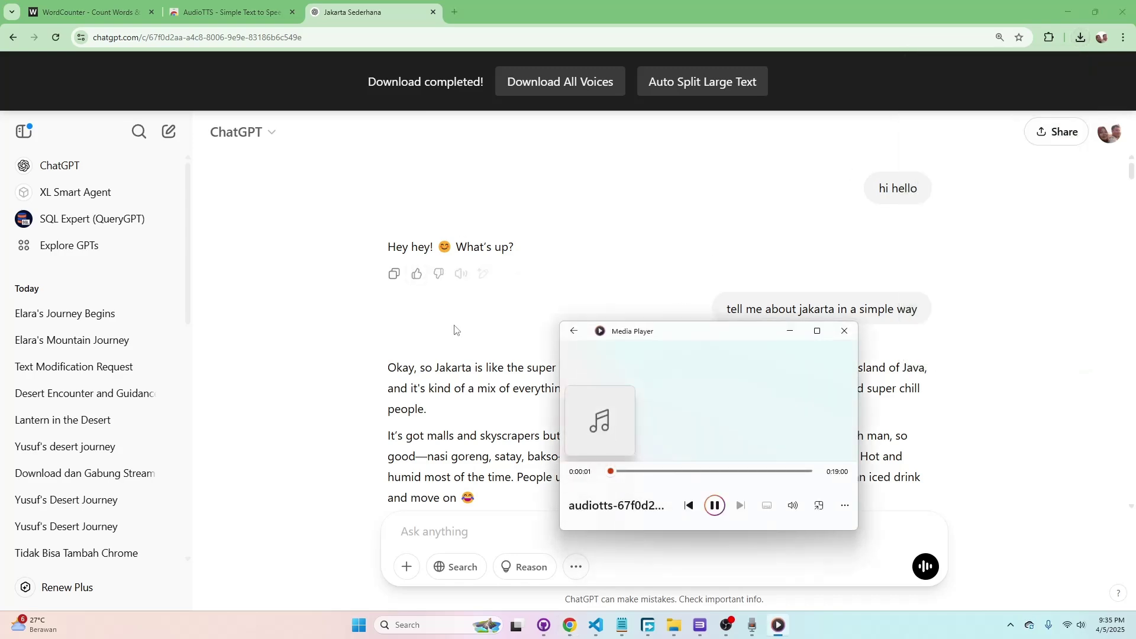
Check the playing audio against the chat text, skip ahead to about 0:09:08, and close Media Player.
scroll(474, 284, down, 3)
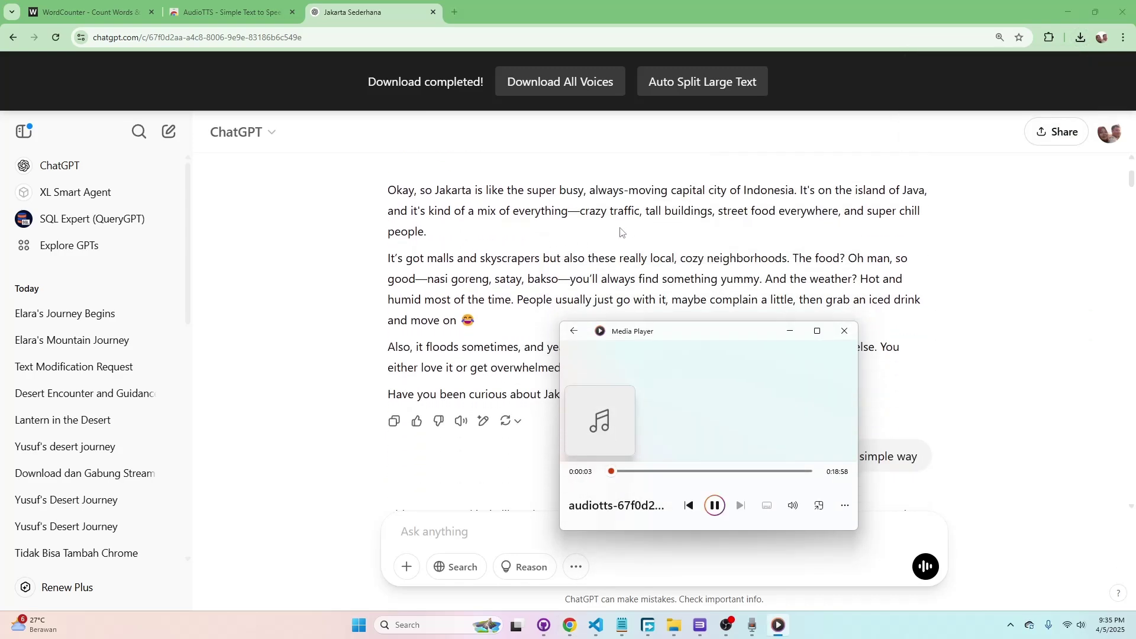
scroll(722, 196, down, 1)
drag(611, 472, 705, 472)
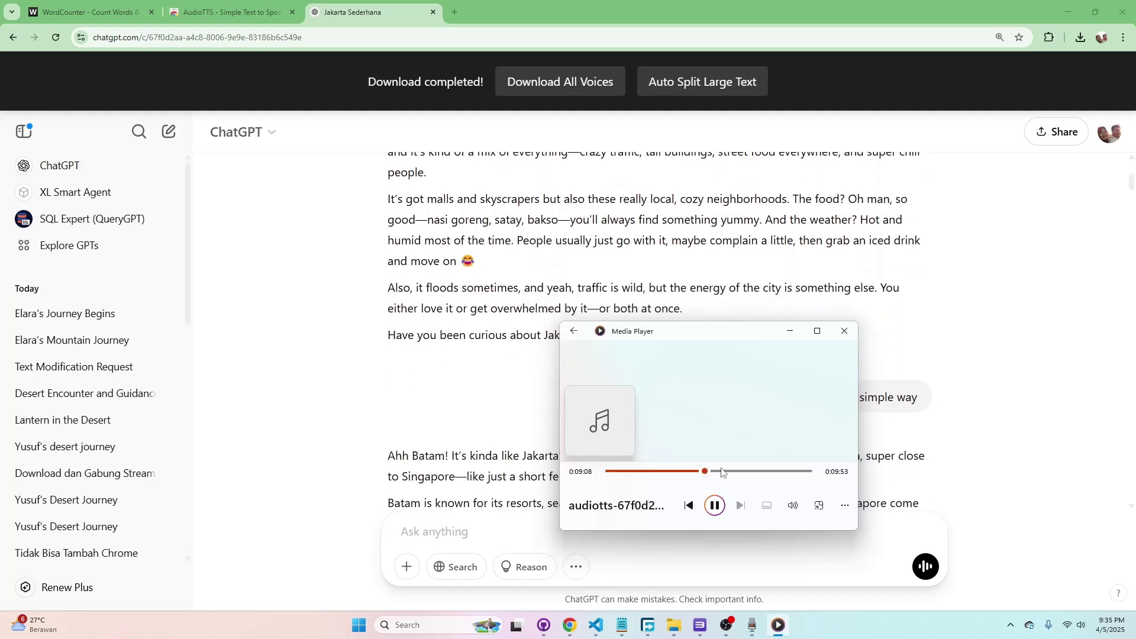
click(844, 331)
scroll(820, 304, up, 4)
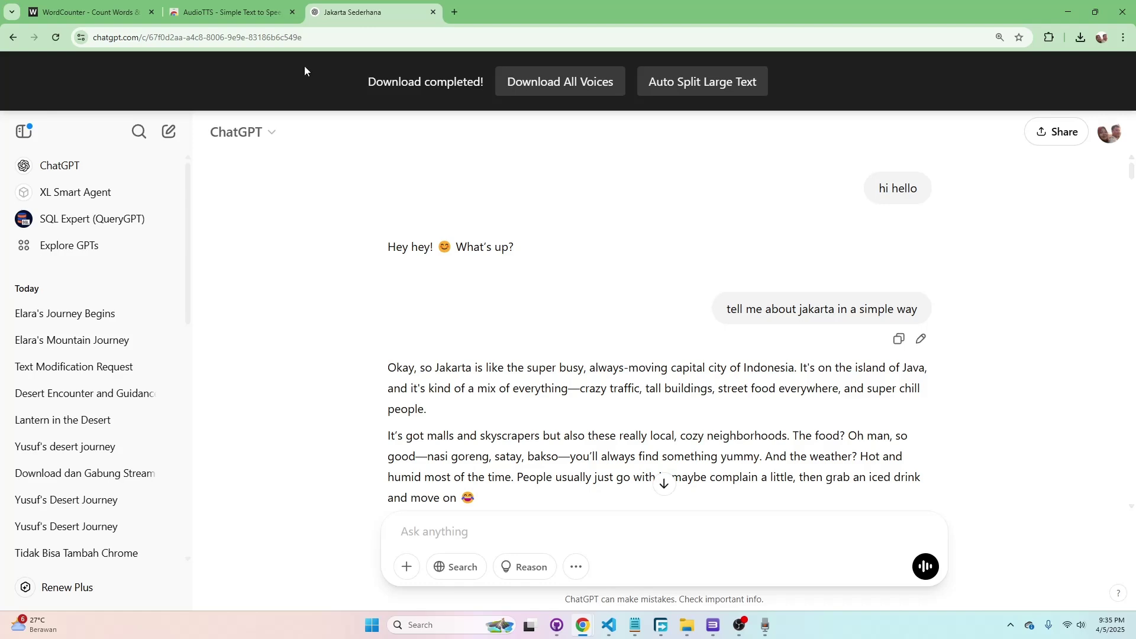
Return to the Chrome Web Store and search it for "audiotts".
click(225, 12)
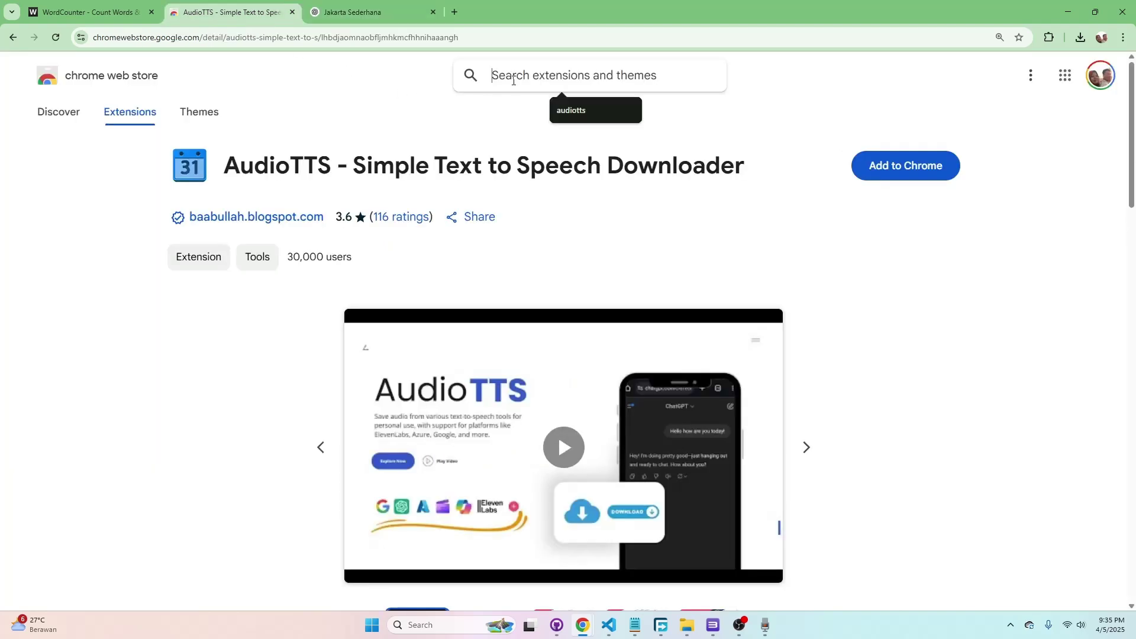
text(audiotts)
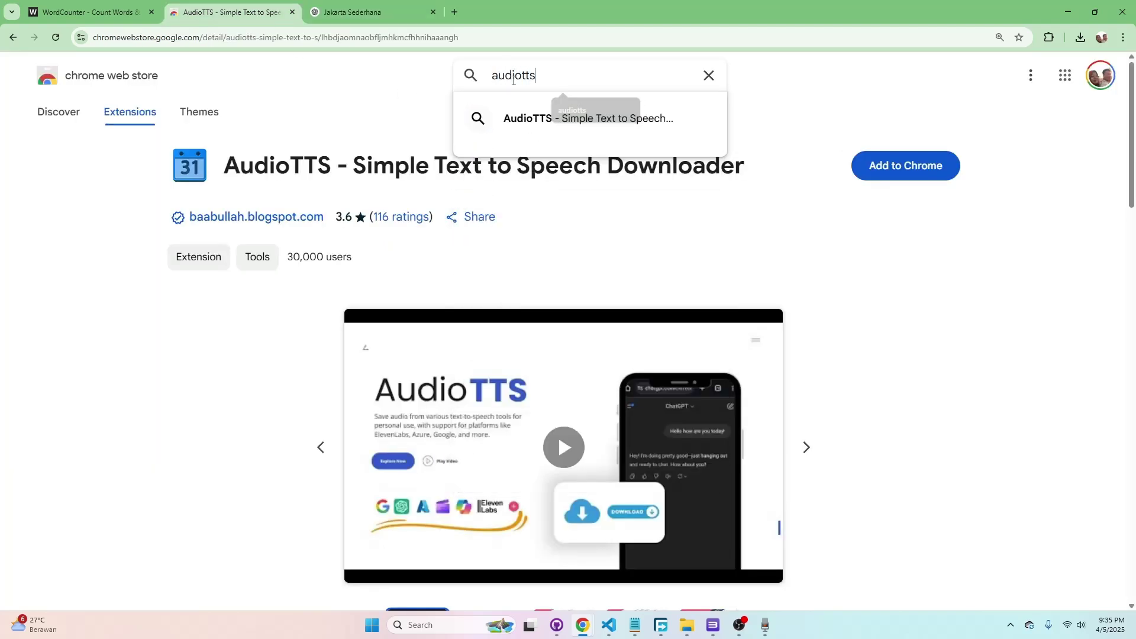
key(Return)
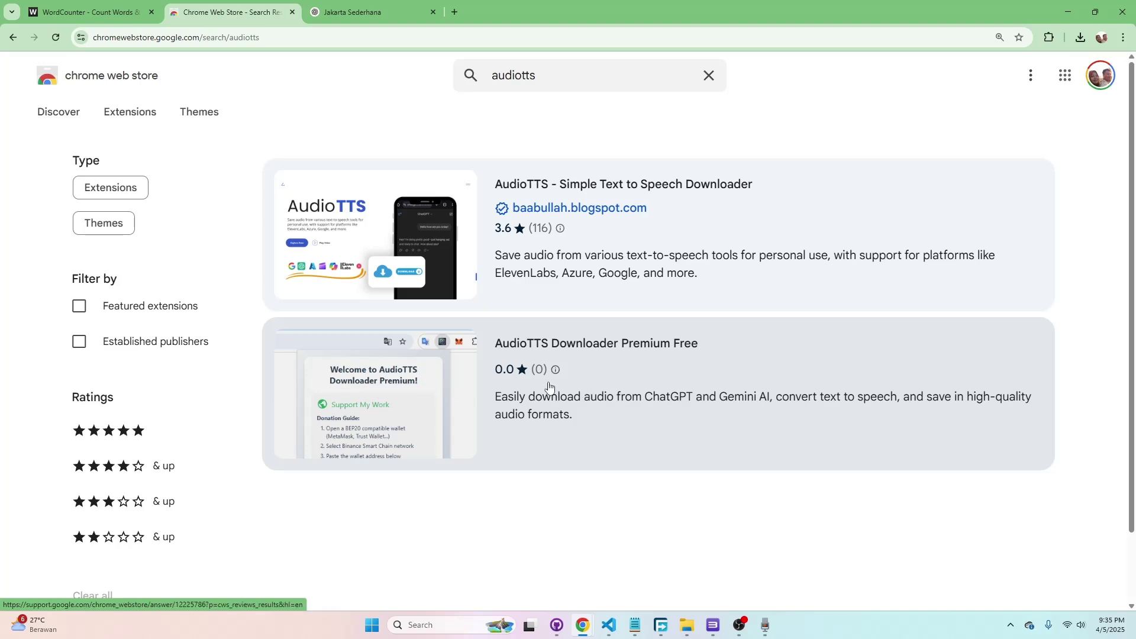
View the "AudioTTS - Simple Text to Speech Downloader" extension page and go back to the search results.
mouse_move(555, 374)
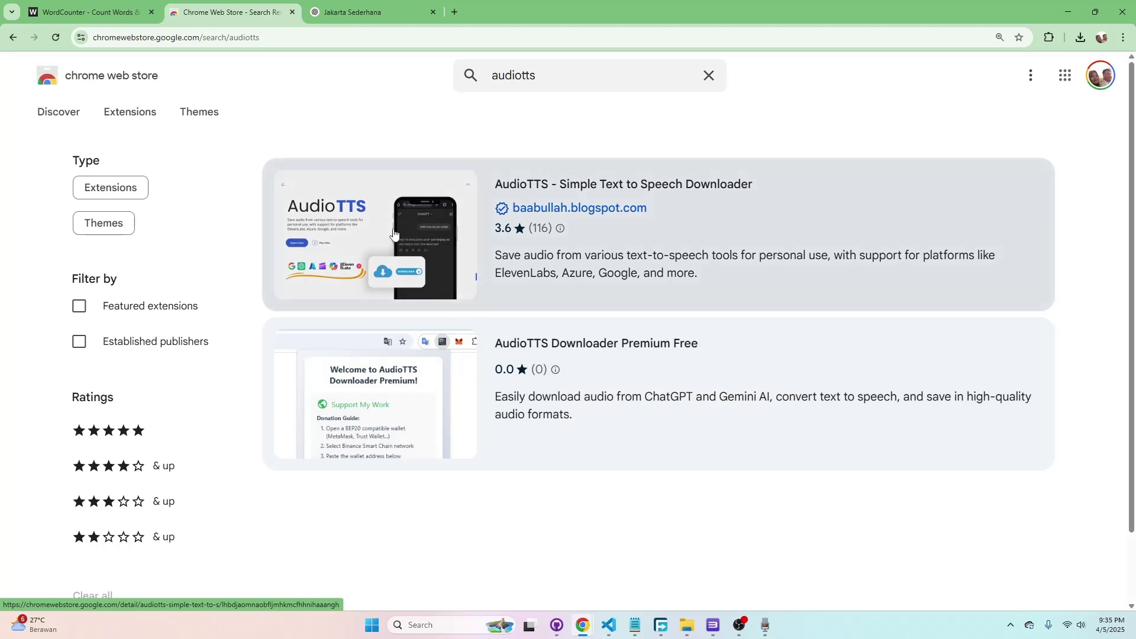
click(395, 235)
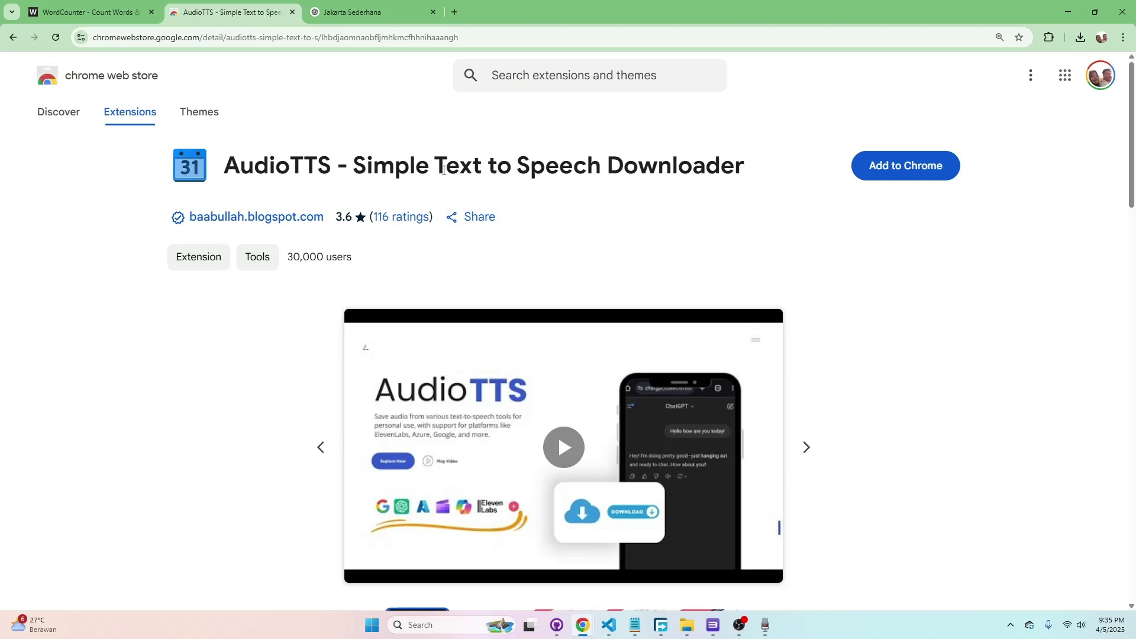
click(13, 38)
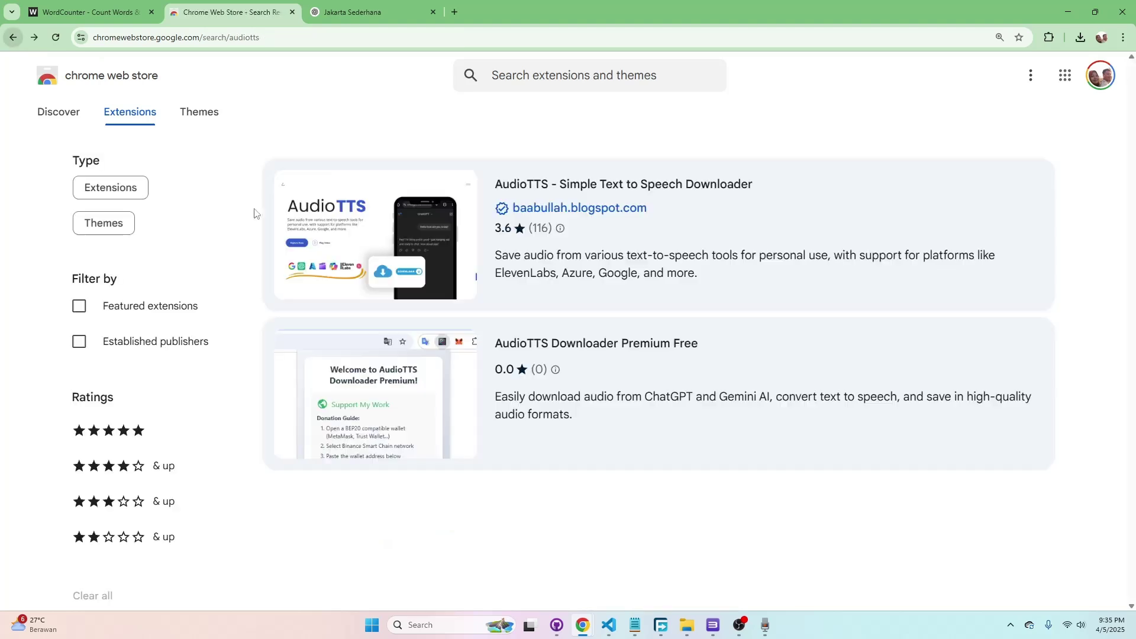